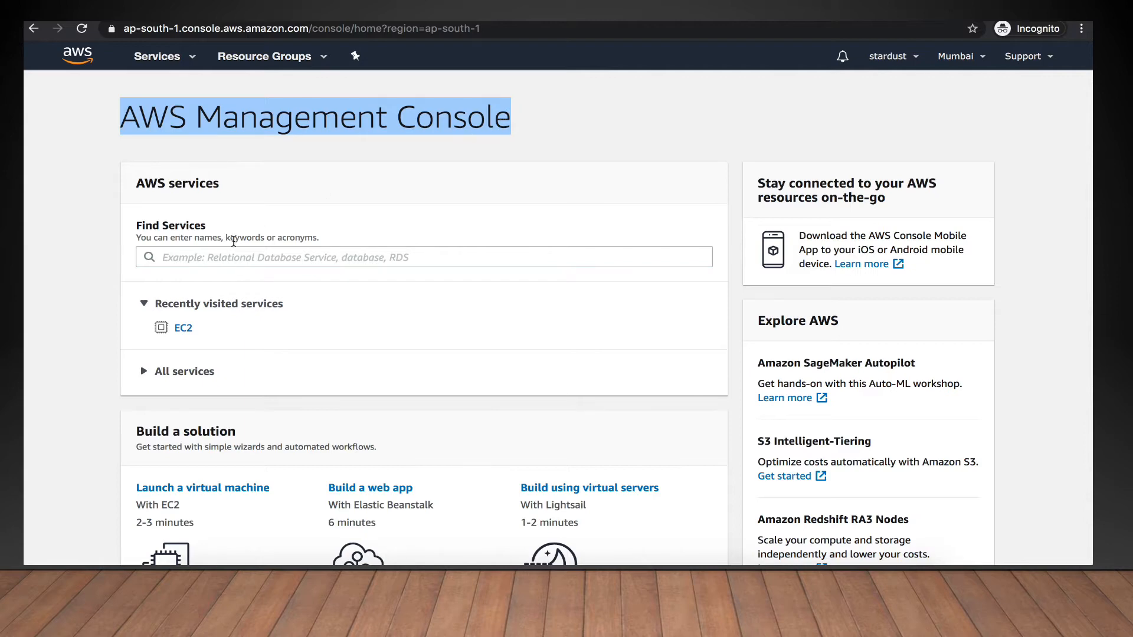
- Open the EC2 Instances list and check the state of the Test-EC2 instance
left_click(278, 155)
left_click(177, 57)
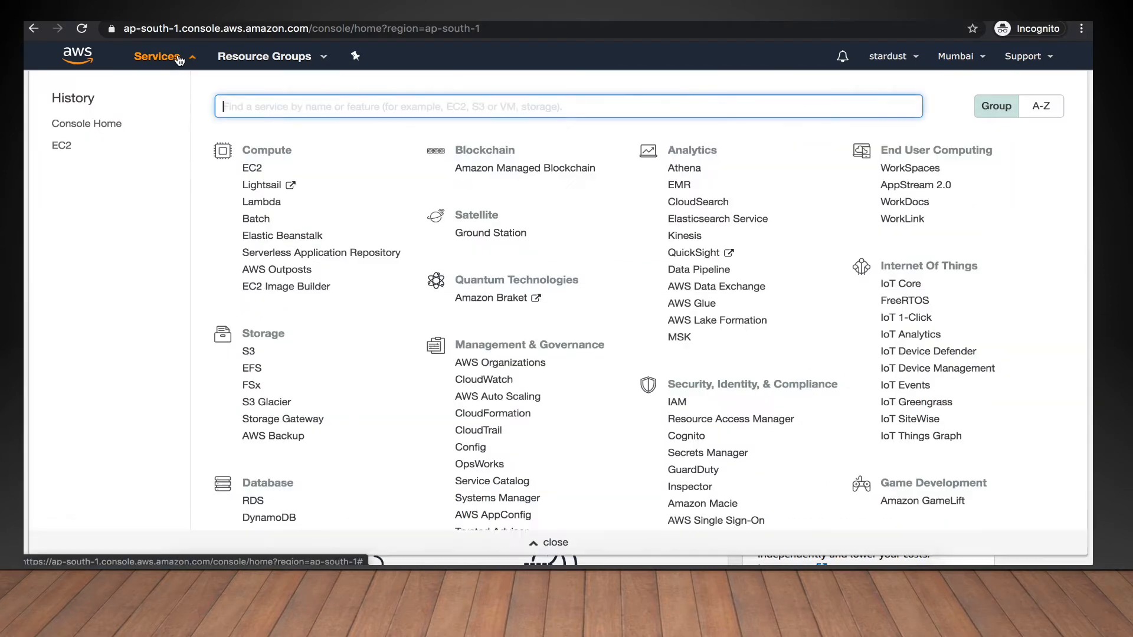
left_click(61, 145)
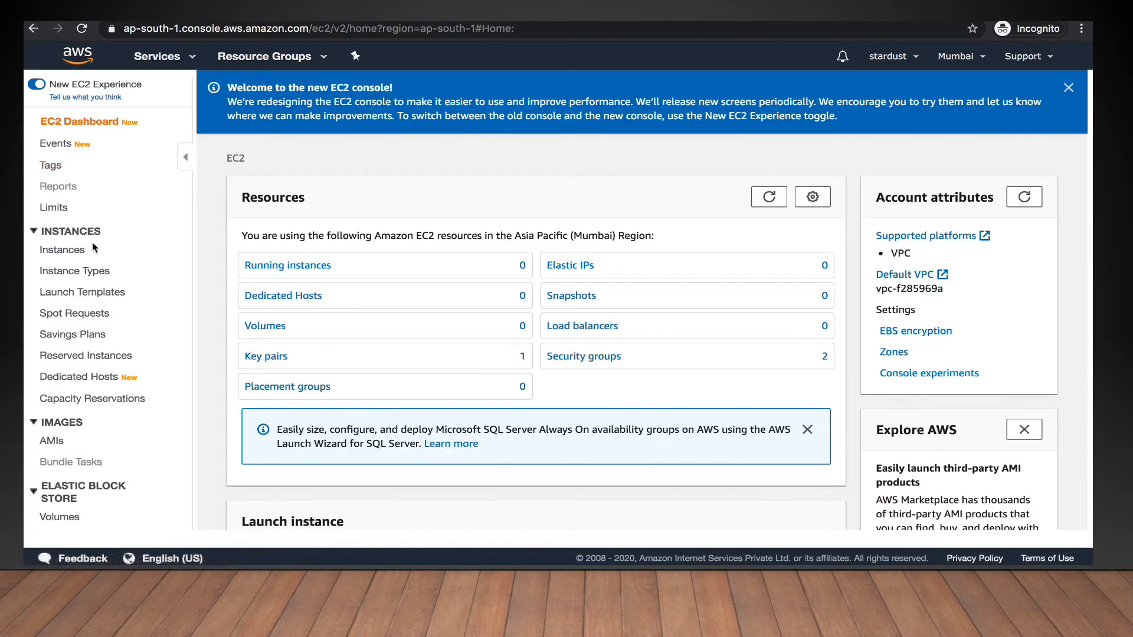
left_click(63, 251)
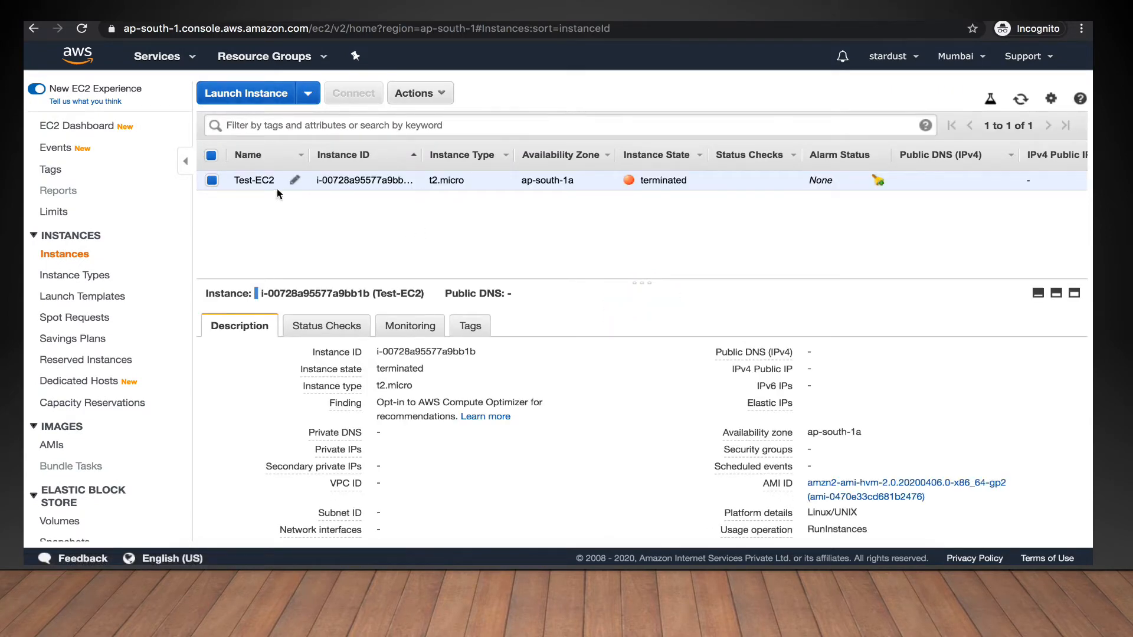
triple_click(663, 181)
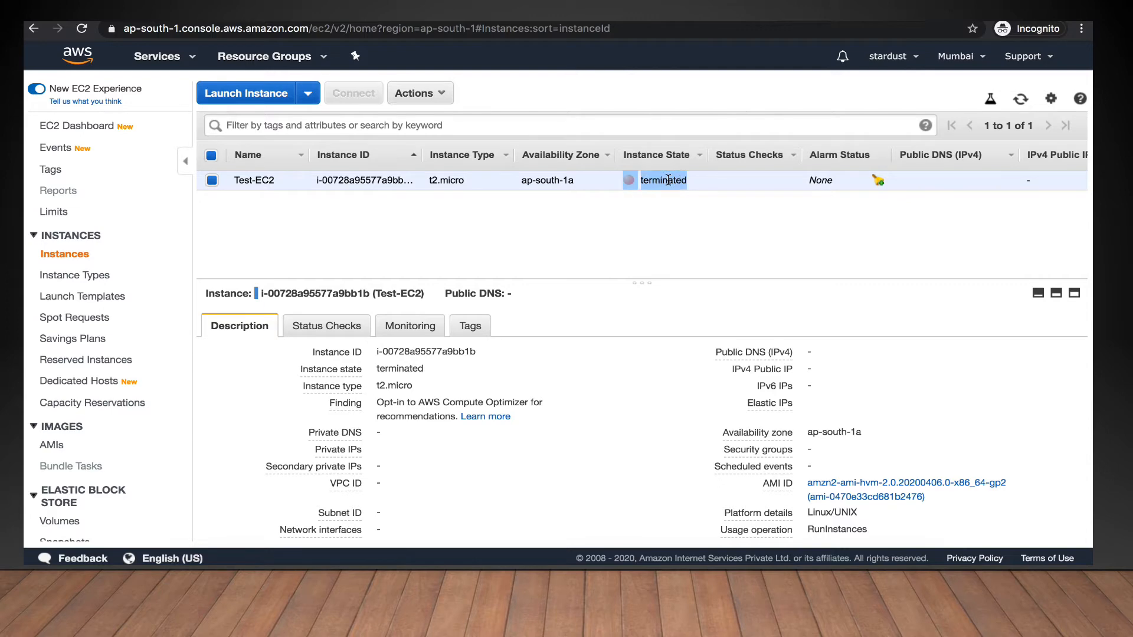
- Begin launching a new instance and choose the Amazon Linux 2 AMI (HVM), SSD Volume Type, 64-bit (x86)
left_click(259, 98)
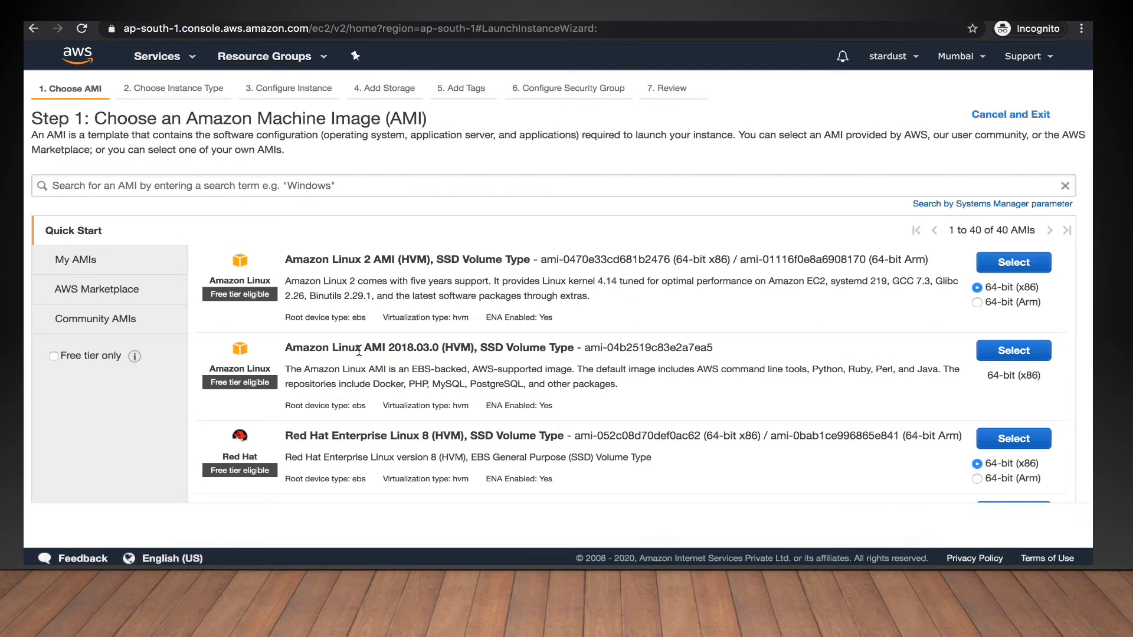
scroll(359, 351, "down", 5)
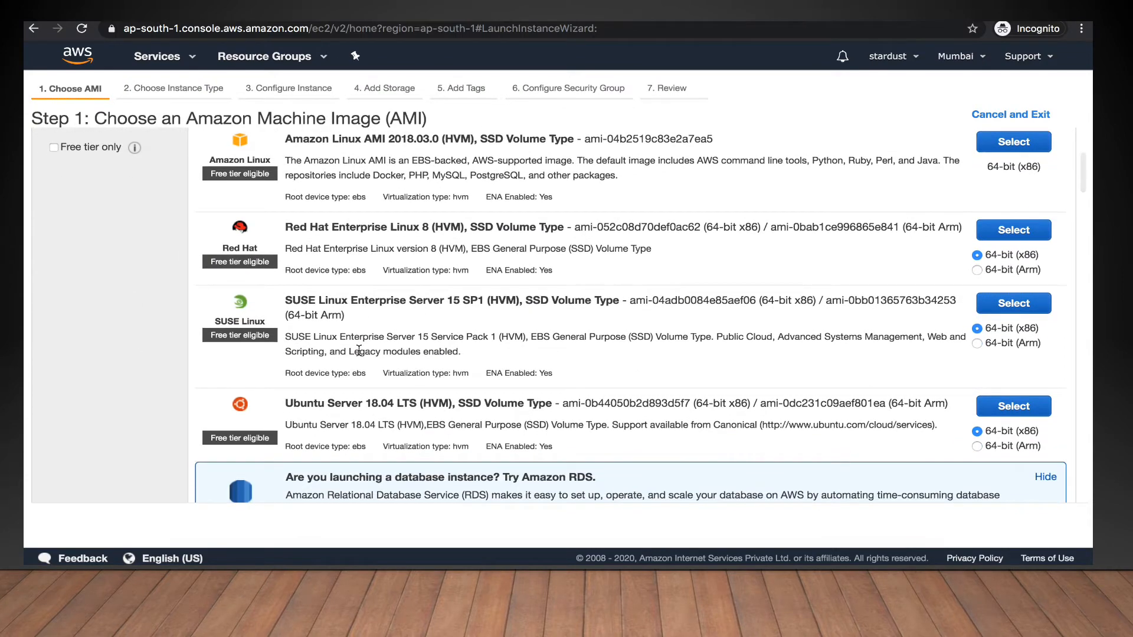
scroll(359, 351, "down", 20)
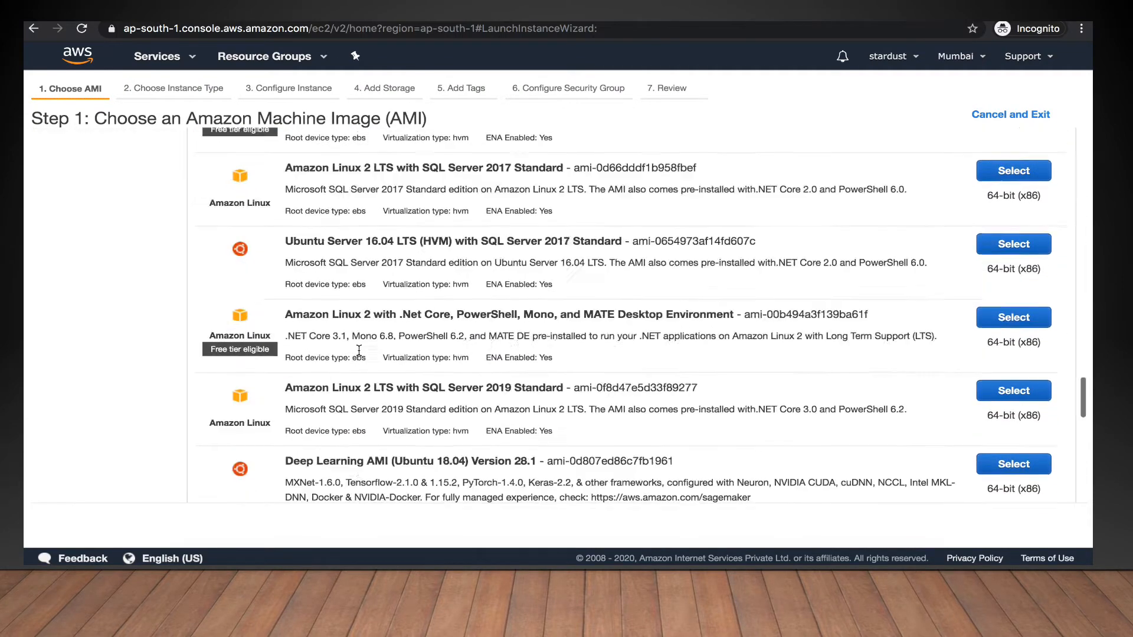
scroll(358, 353, "up", 20)
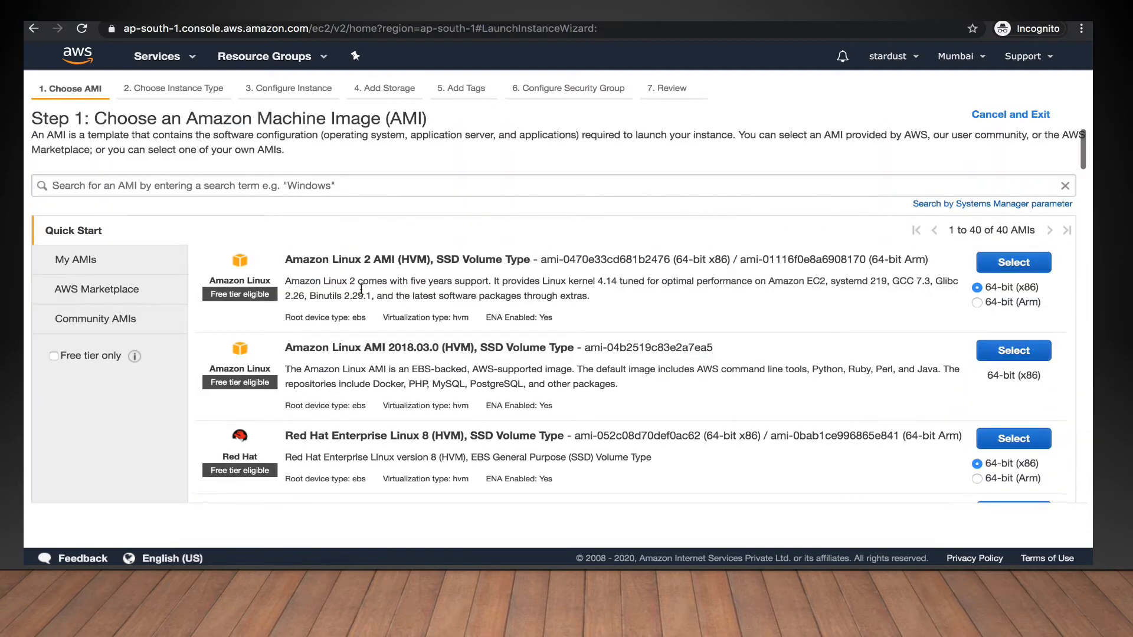
left_click_drag(334, 261, 394, 261)
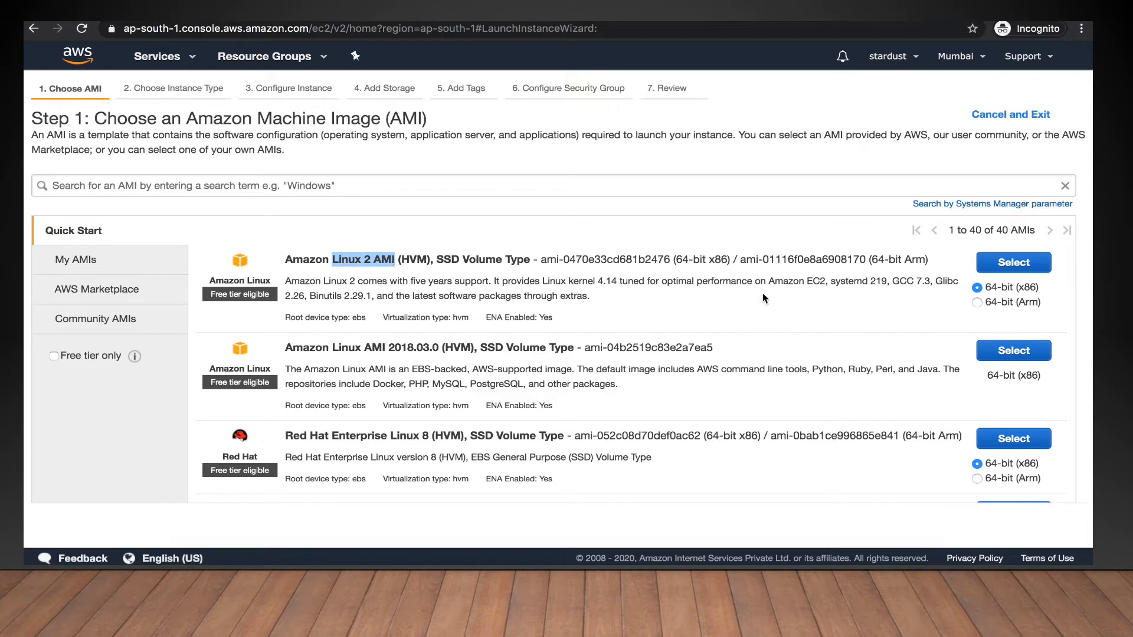
left_click(1026, 263)
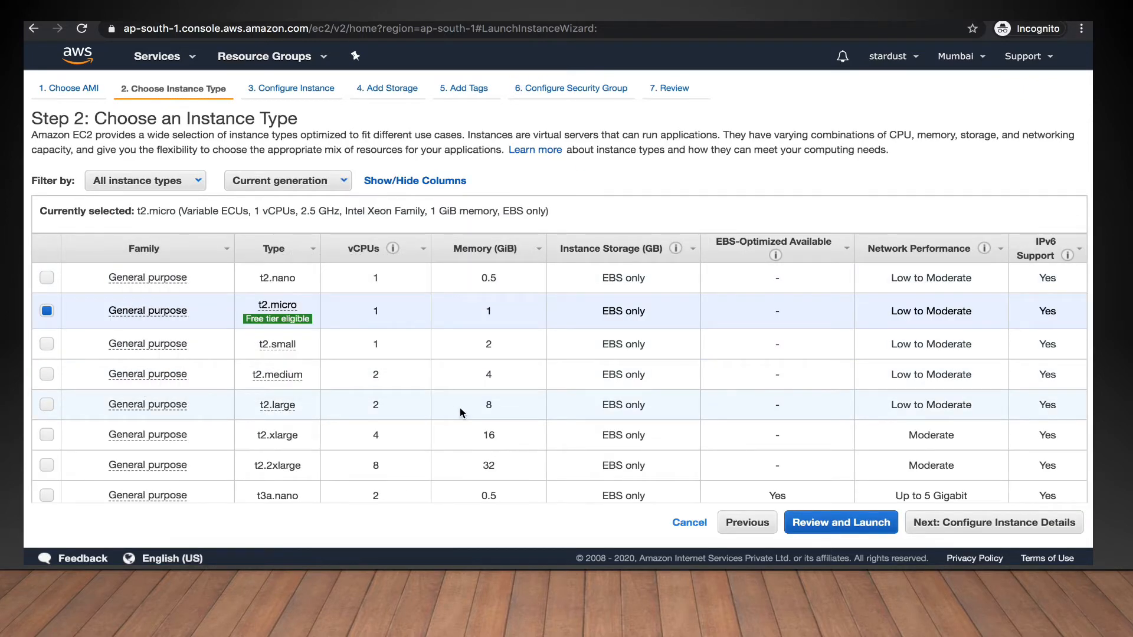
- Look through the available instance types, keep t2.micro selected and proceed to configuring the instance details
scroll(459, 408, "down", 15)
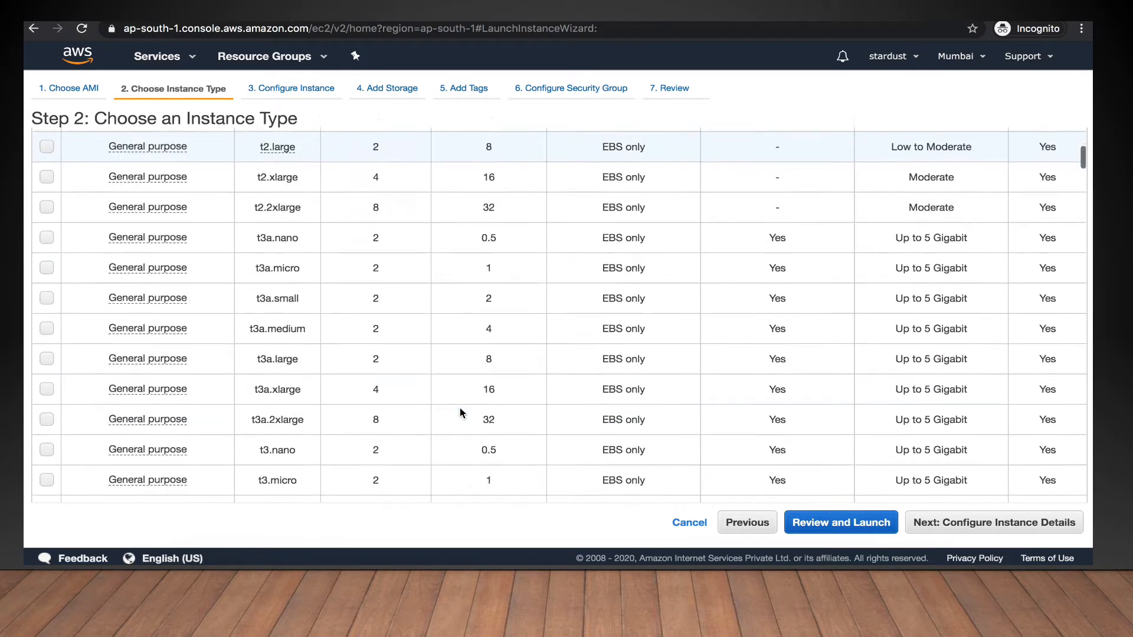
scroll(459, 412, "down", 5)
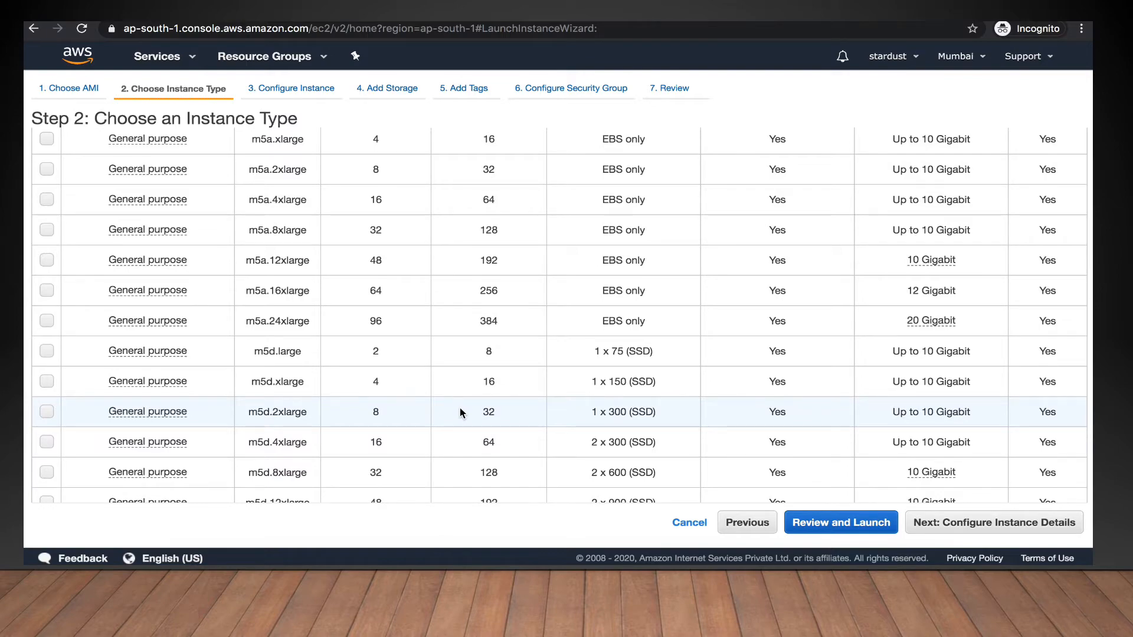
scroll(459, 412, "down", 15)
scroll(459, 413, "down", 15)
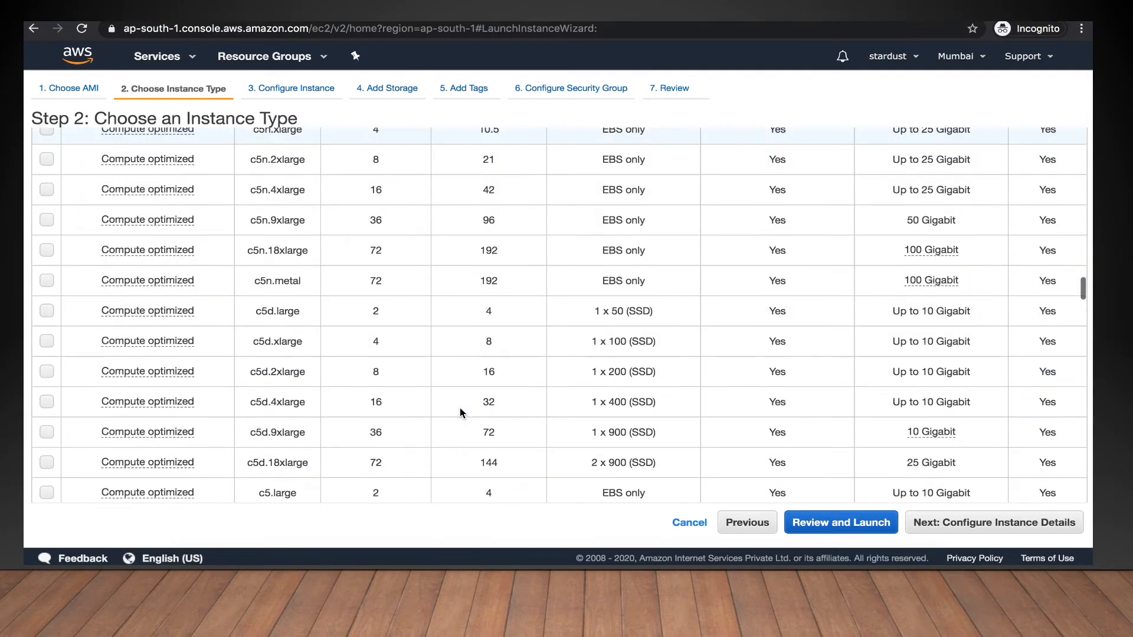
scroll(162, 396, "down", 20)
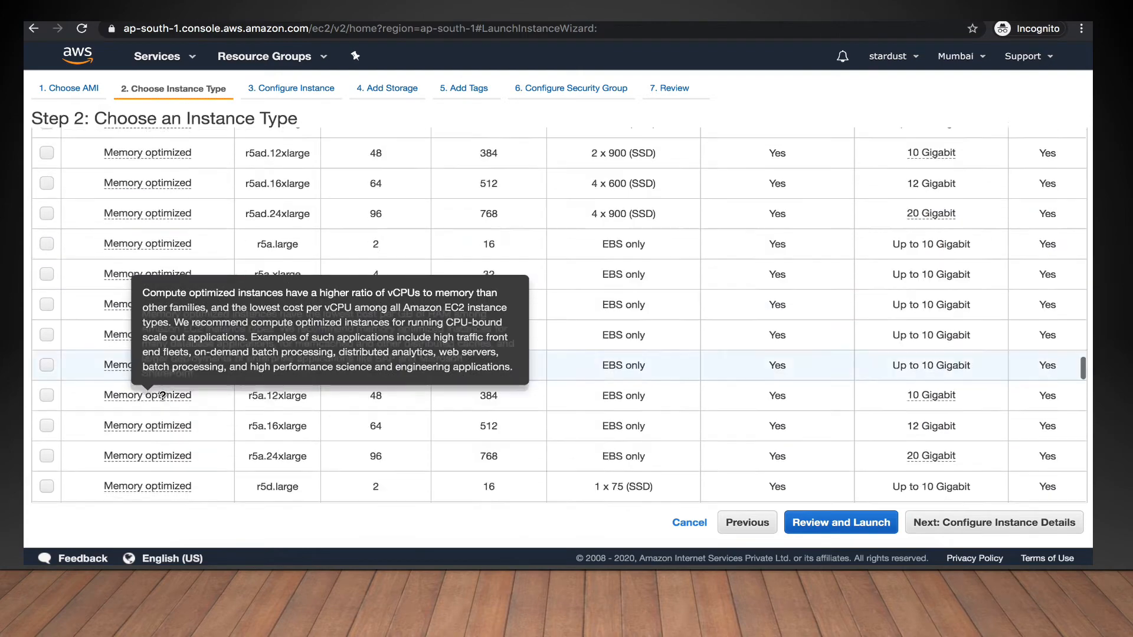
scroll(211, 235, "up", 20)
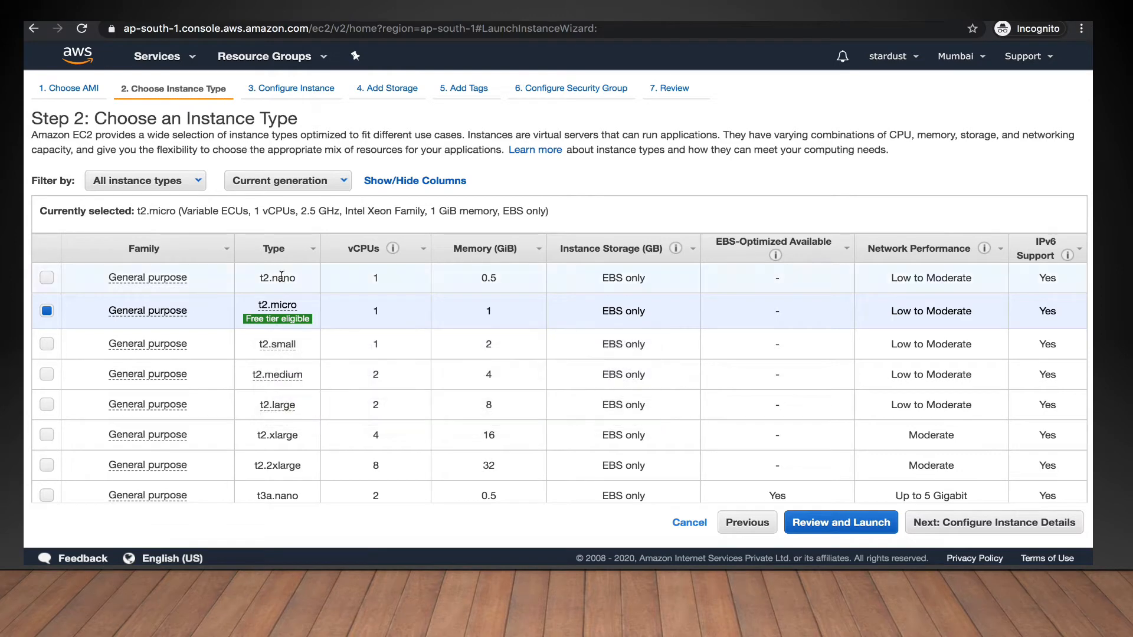
mouse_move(278, 305)
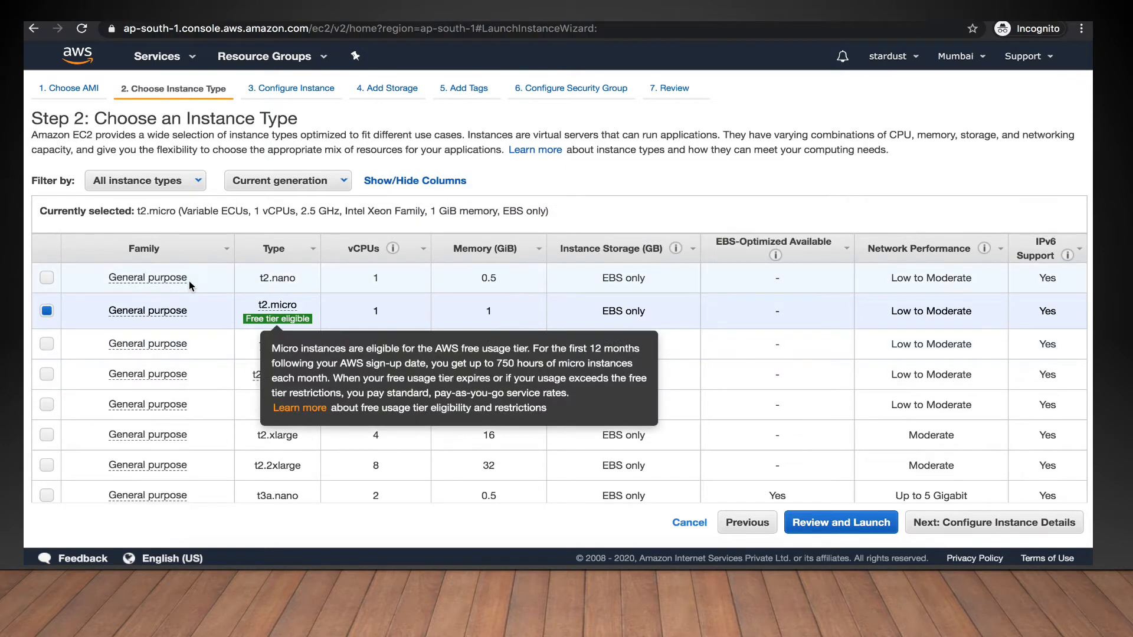
mouse_move(133, 261)
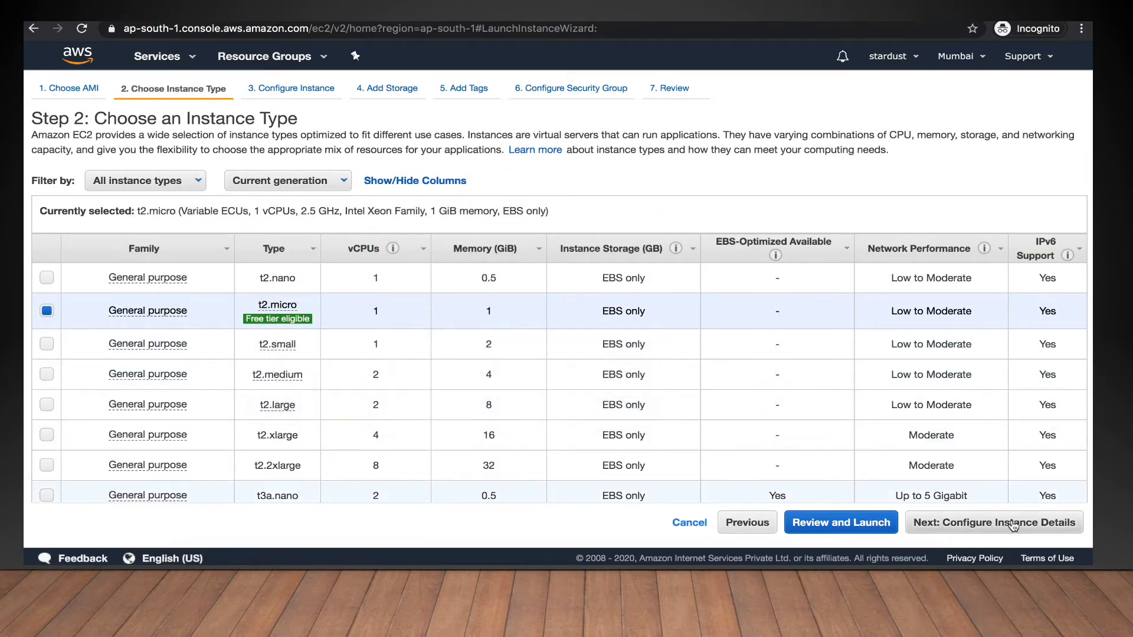
left_click(1003, 523)
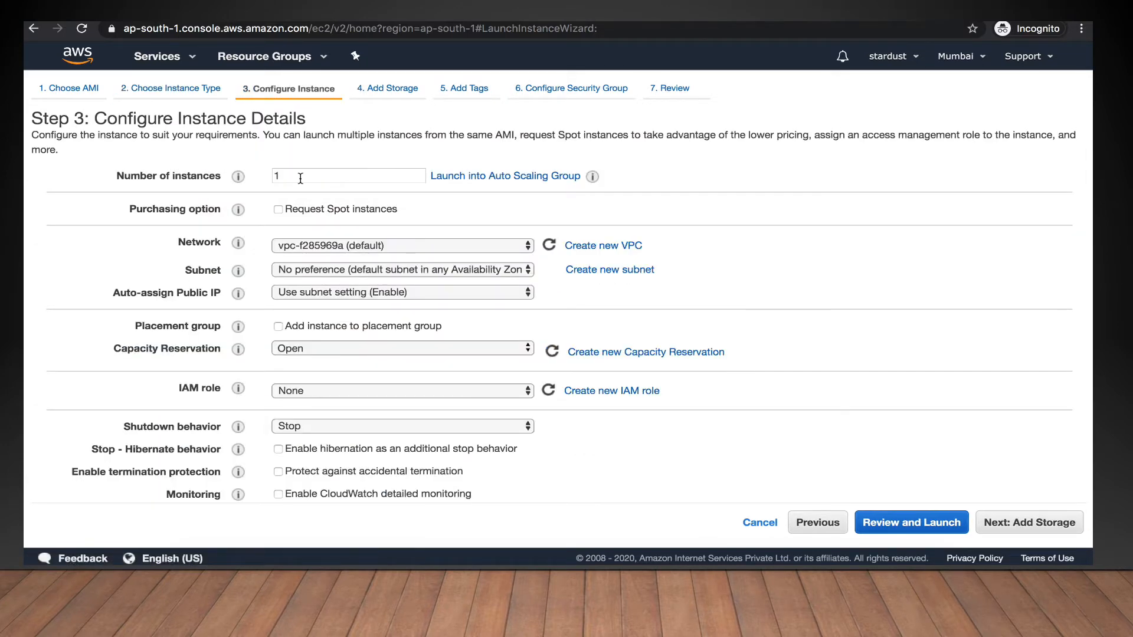
- Try 2 as the number of instances and return the value to 1
left_click(274, 175)
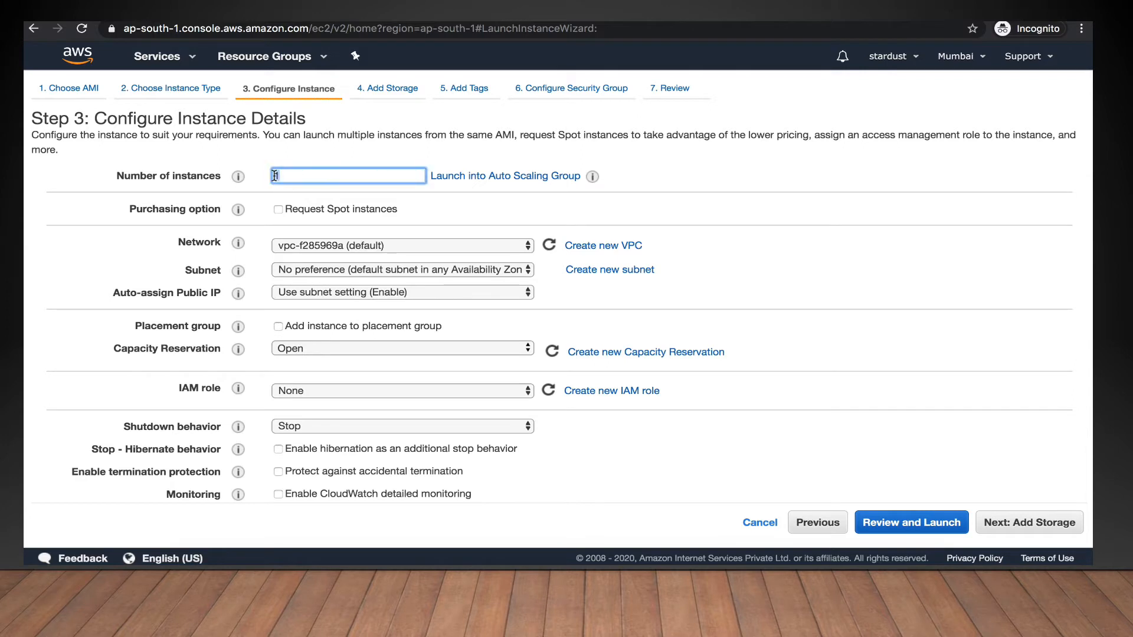
key("BackSpace")
type("2")
key("BackSpace")
type("1")
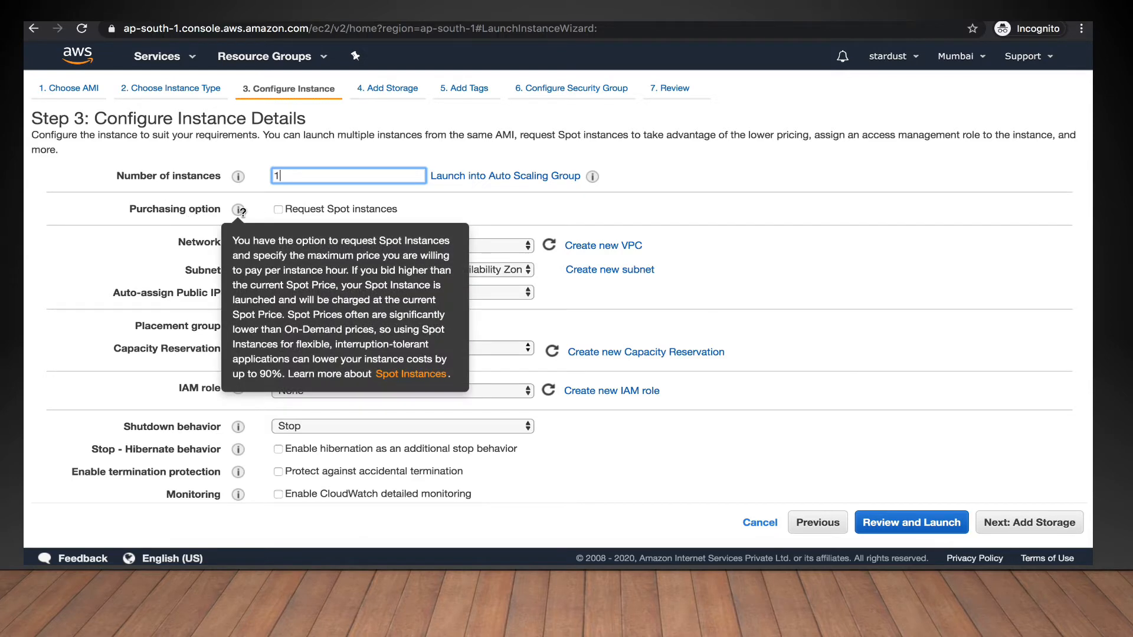
- Try requesting Spot instances with a maximum price of $0.0055, and withdraw the Spot request
left_click(278, 210)
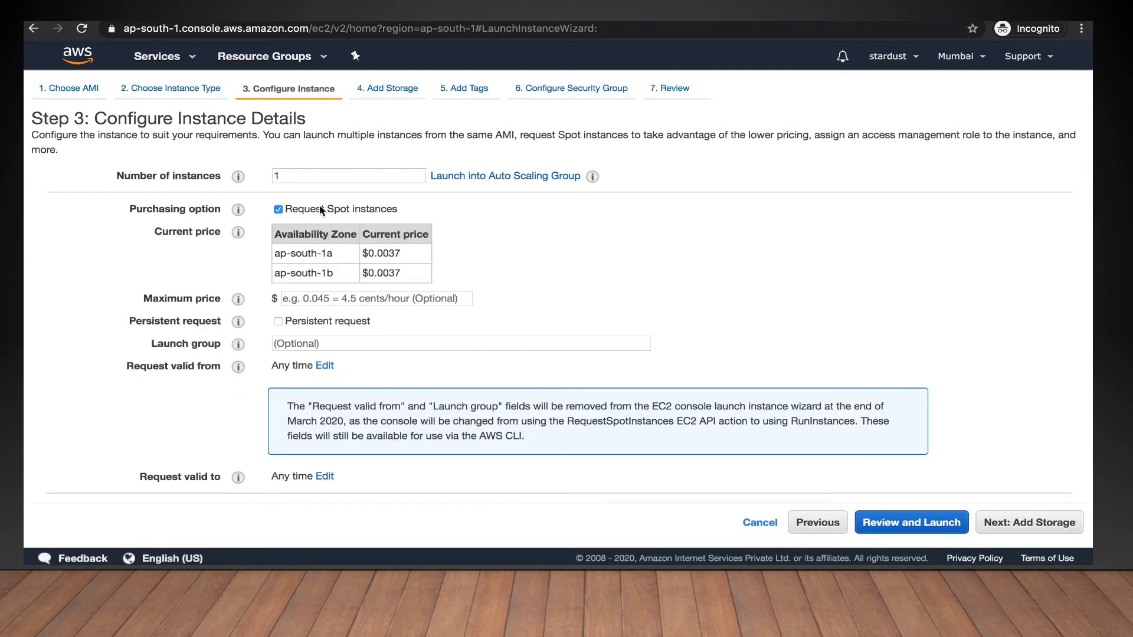
left_click(320, 299)
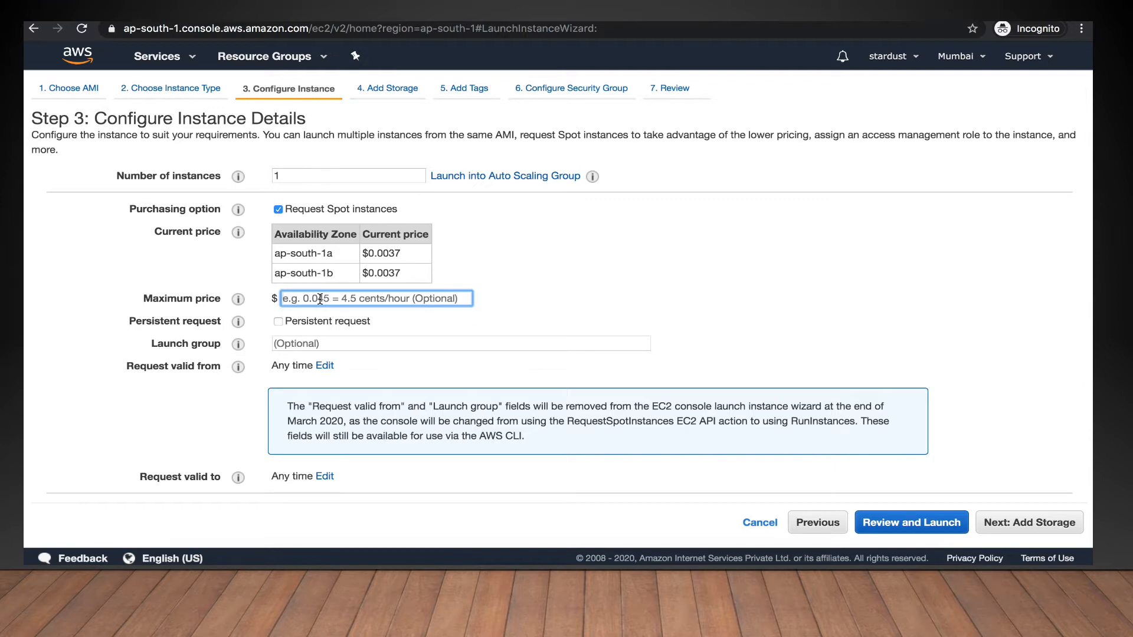
type("0..")
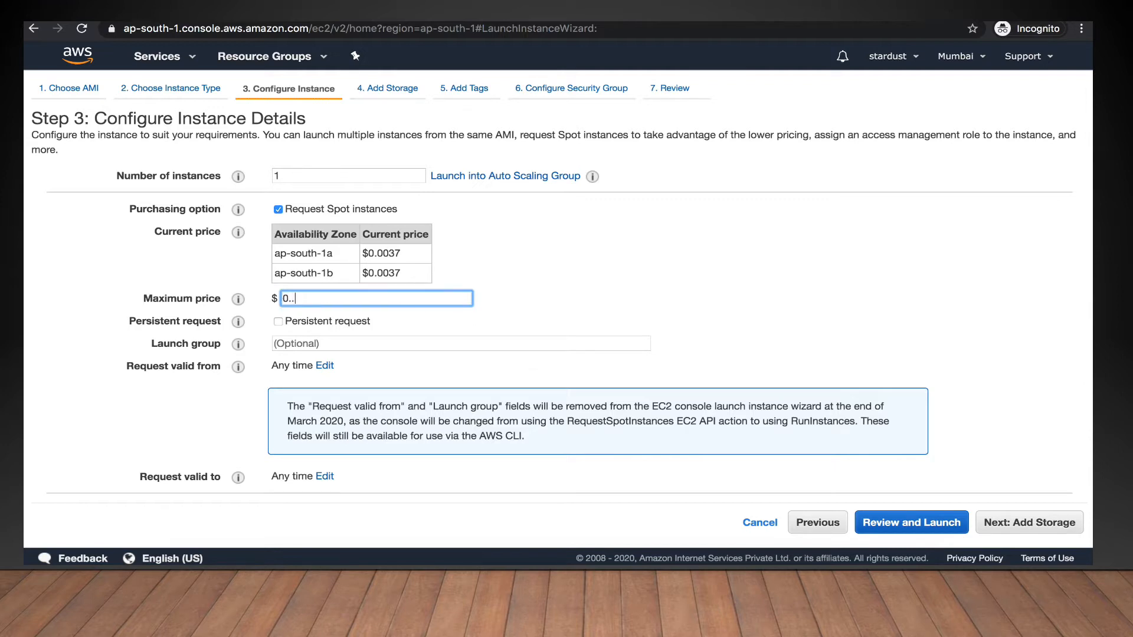
type("55")
key("BackSpace")
type("00")
left_click(494, 298)
double_click(282, 298)
left_click(526, 248)
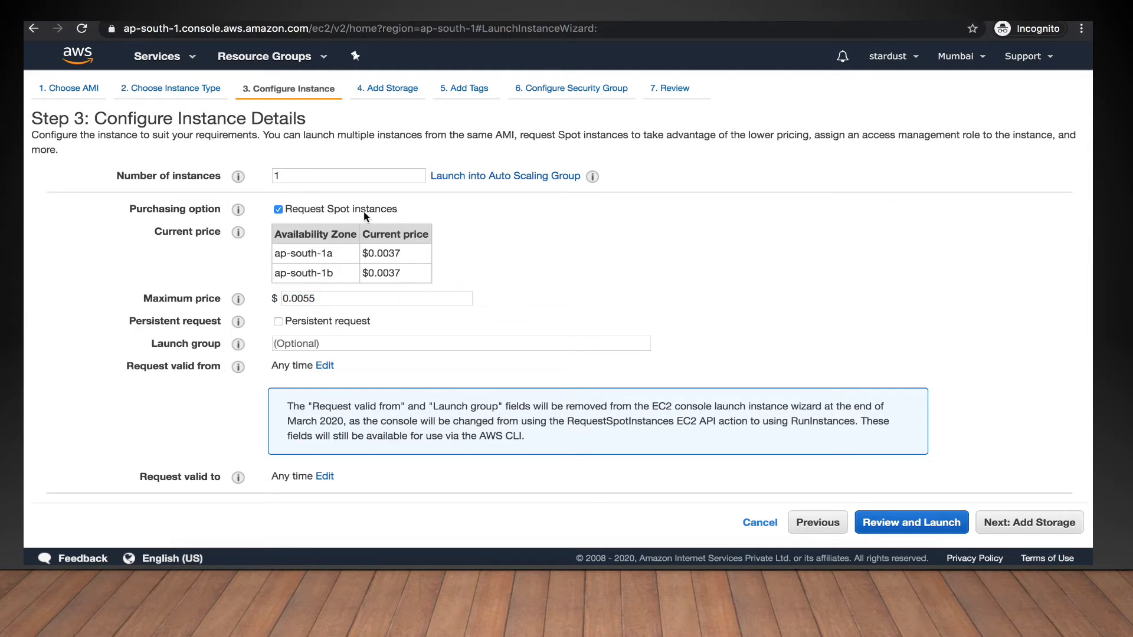
left_click(287, 211)
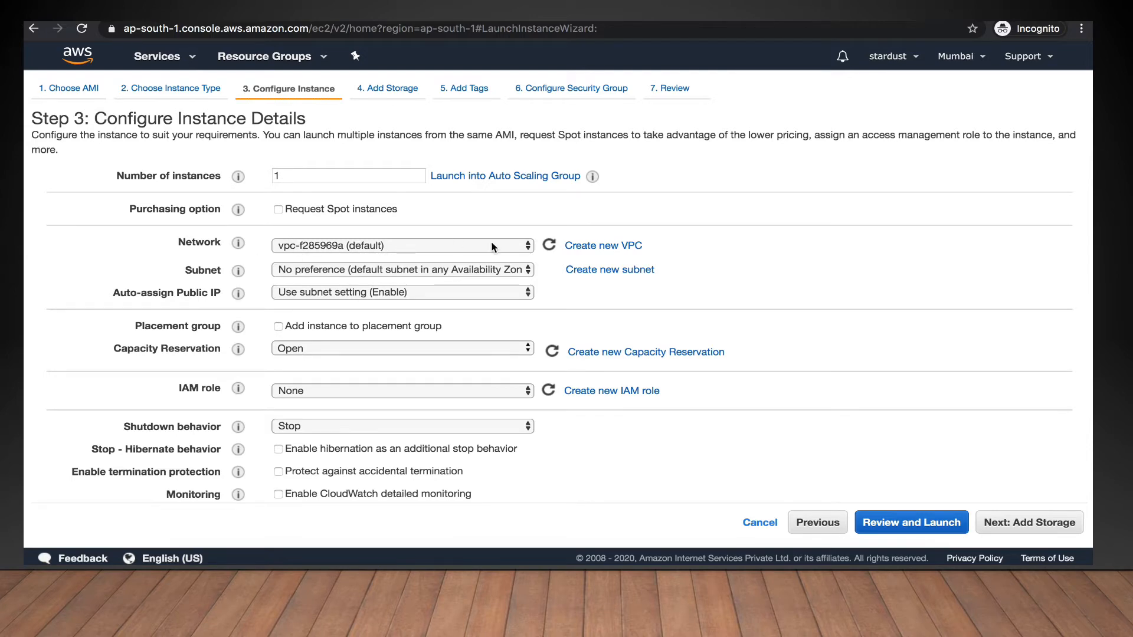
- Examine the auto-assign public IP, IAM role and user data settings of the instance
scroll(387, 275, "down", 2)
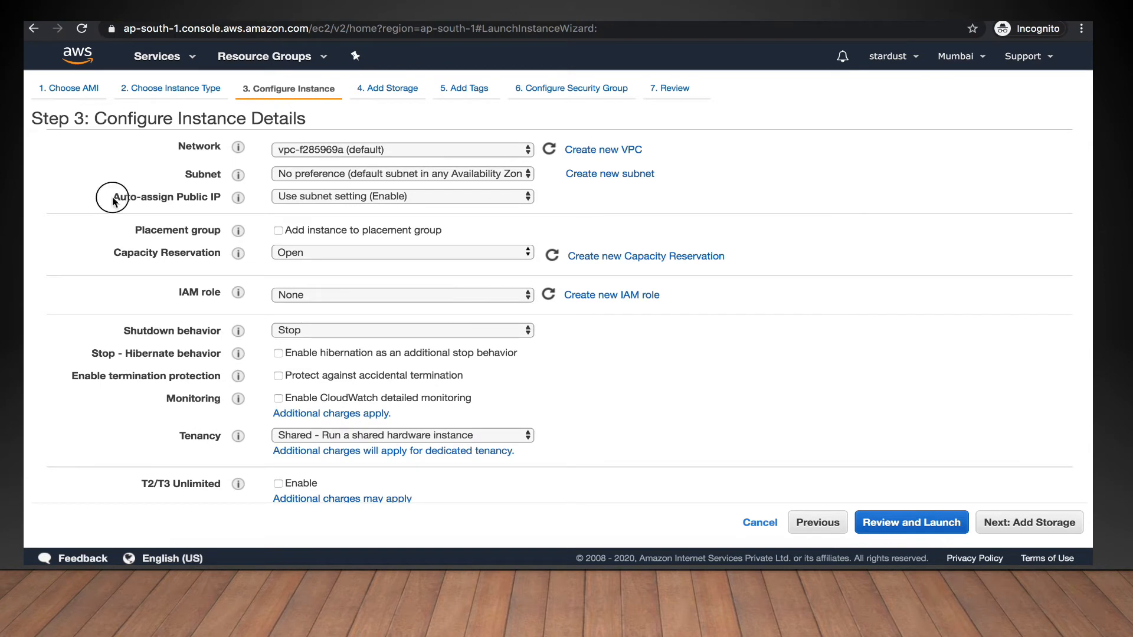
left_click_drag(109, 202, 223, 183)
mouse_move(237, 198)
left_click(101, 306)
scroll(101, 306, "down", 2)
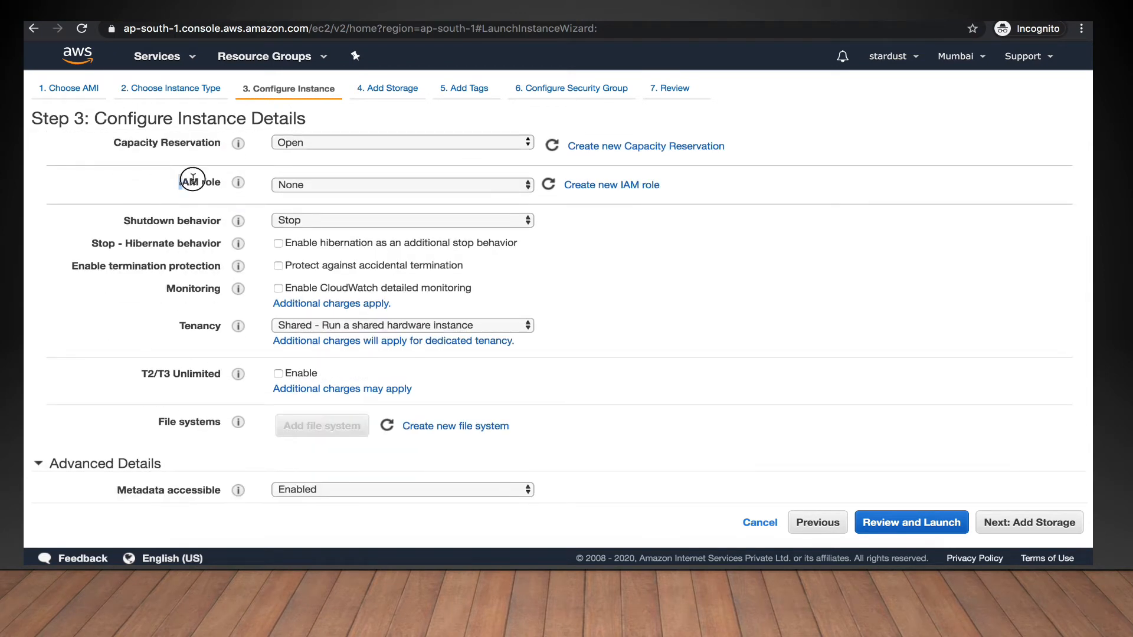
scroll(235, 315, "down", 3)
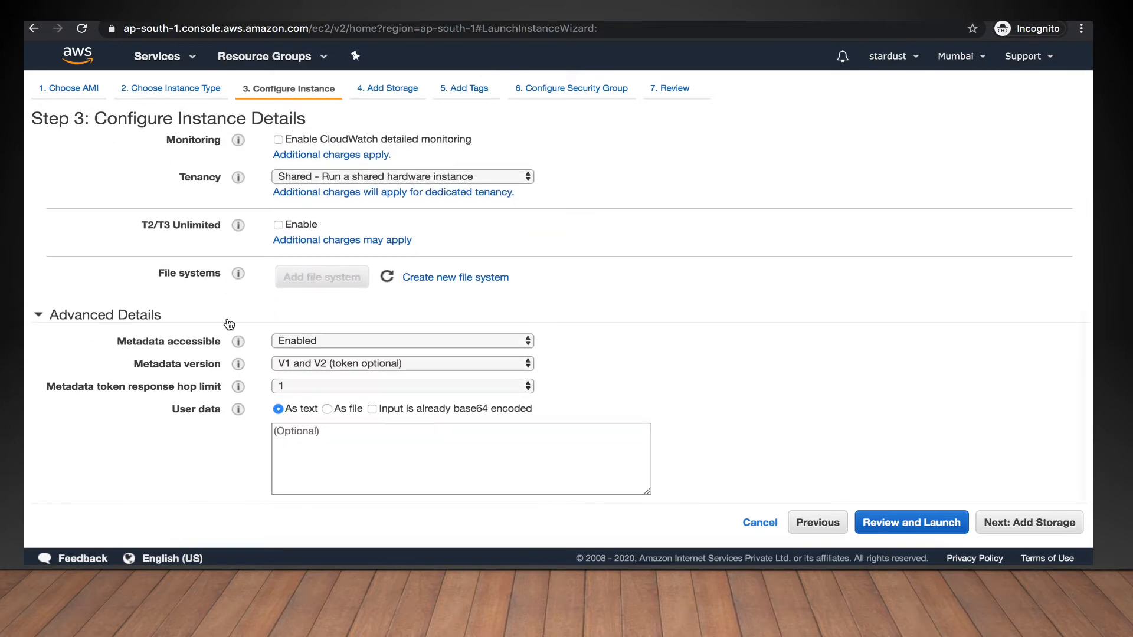
left_click(308, 441)
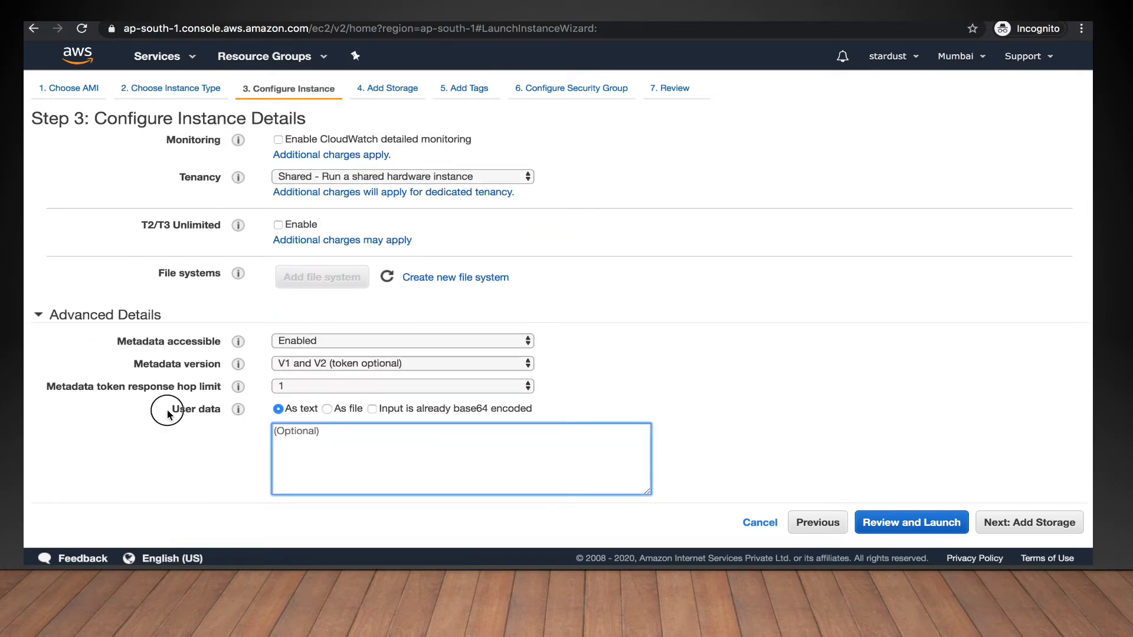
left_click_drag(158, 413, 227, 409)
- Try entering "yum install python" as the instance's user data, and clear the text again
left_click(356, 450)
type("yum instal")
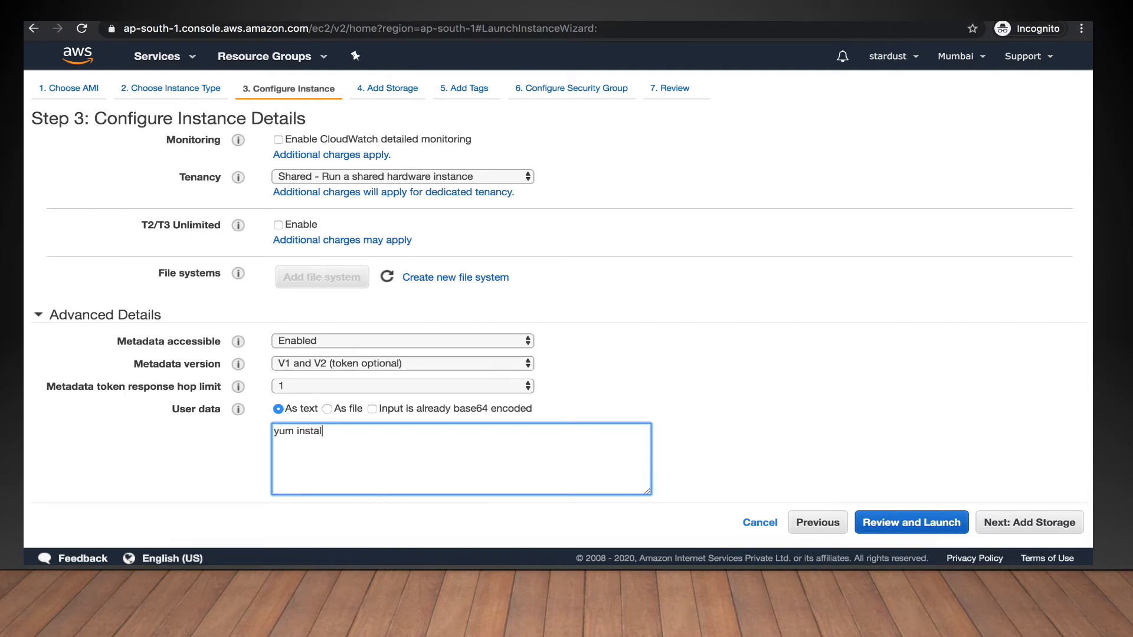
type("l python")
key("Return")
type("yum inatll")
key("BackSpace")
key("BackSpace")
key("BackSpace")
type("al")
key("BackSpace")
key("BackSpace")
key("BackSpace")
key("BackSpace")
key("BackSpace")
key("BackSpace")
key("BackSpace")
key("BackSpace")
key("BackSpace")
key("BackSpace")
key("BackSpace")
key("BackSpace")
key("BackSpace")
key("BackSpace")
key("BackSpace")
key("BackSpace")
key("BackSpace")
key("BackSpace")
key("BackSpace")
key("BackSpace")
key("BackSpace")
key("BackSpace")
key("BackSpace")
key("BackSpace")
key("BackSpace")
- Proceed to the storage settings and try to continue to the tags with a root volume size of 5 GiB
left_click(1022, 531)
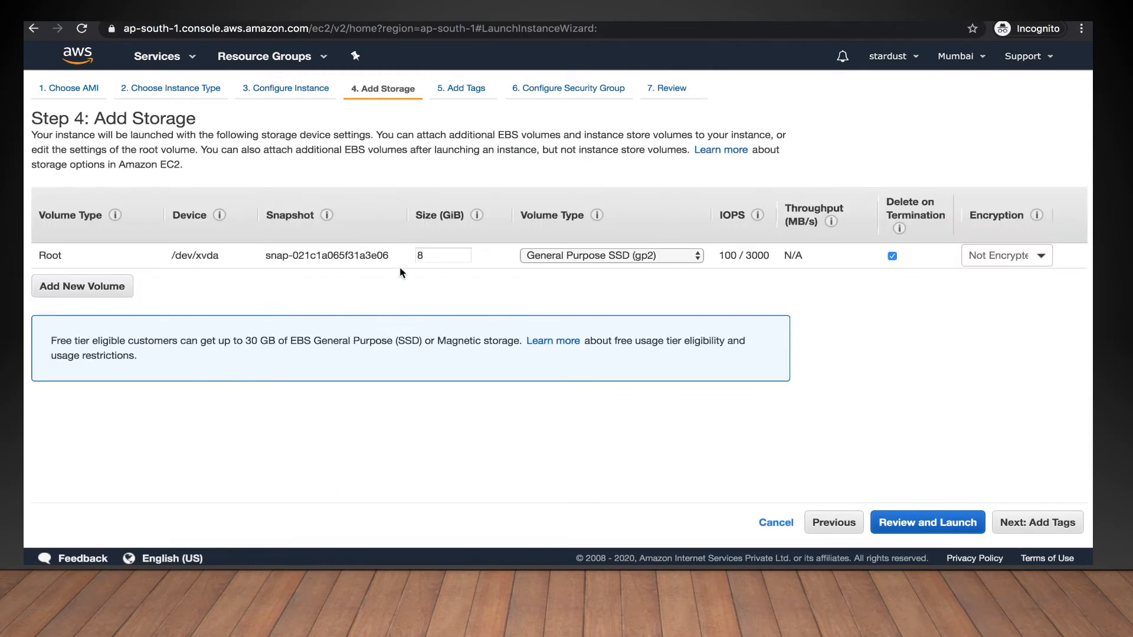
double_click(433, 260)
key("BackSpace")
type("5")
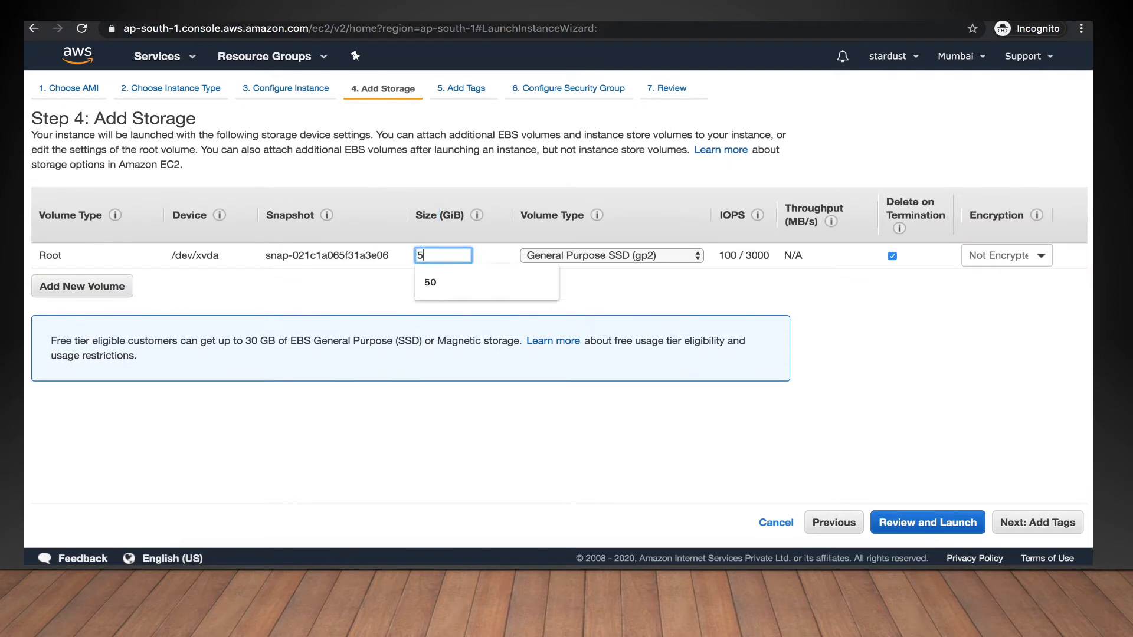
left_click(301, 299)
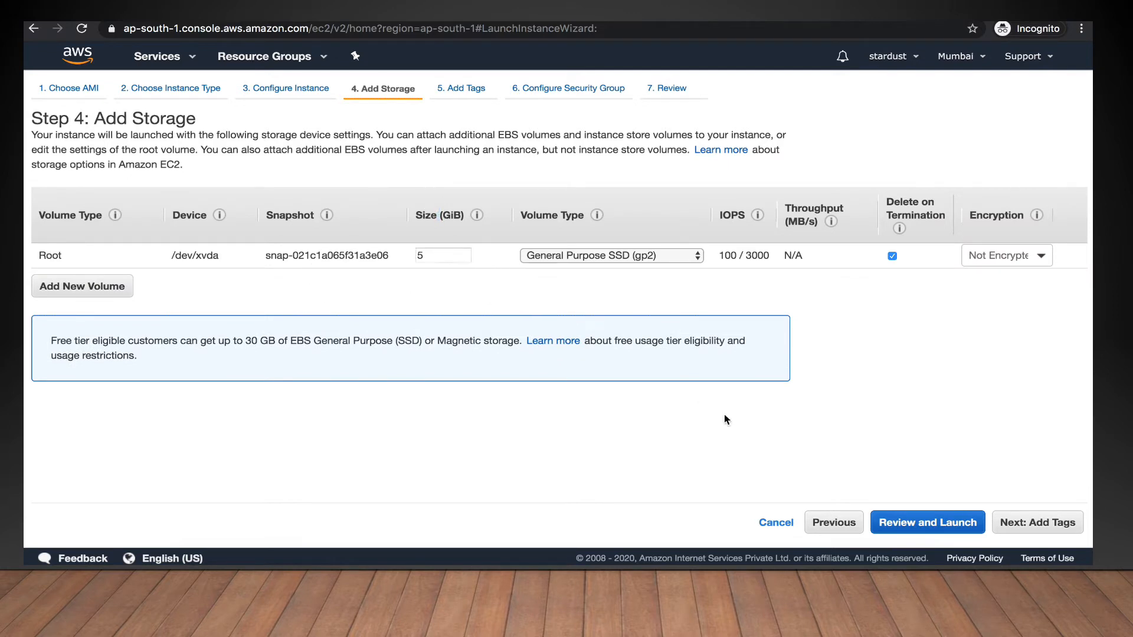
left_click(1045, 525)
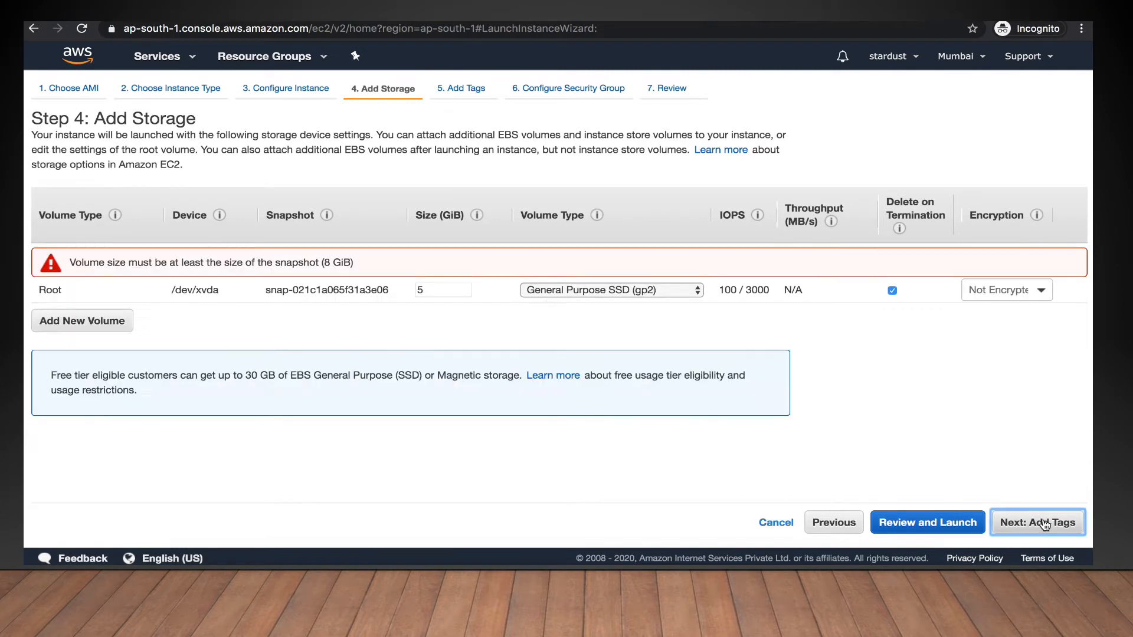
- Set the root volume's size to 8 GiB to match the snapshot's minimum
left_click_drag(83, 263, 323, 267)
left_click(425, 291)
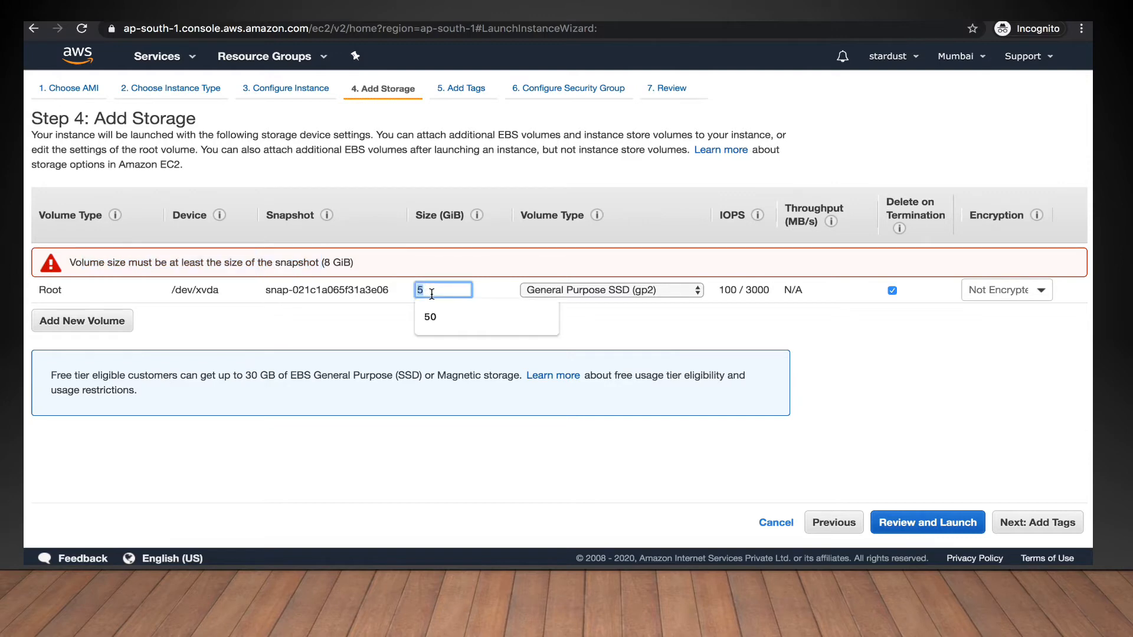
key("BackSpace")
type("8")
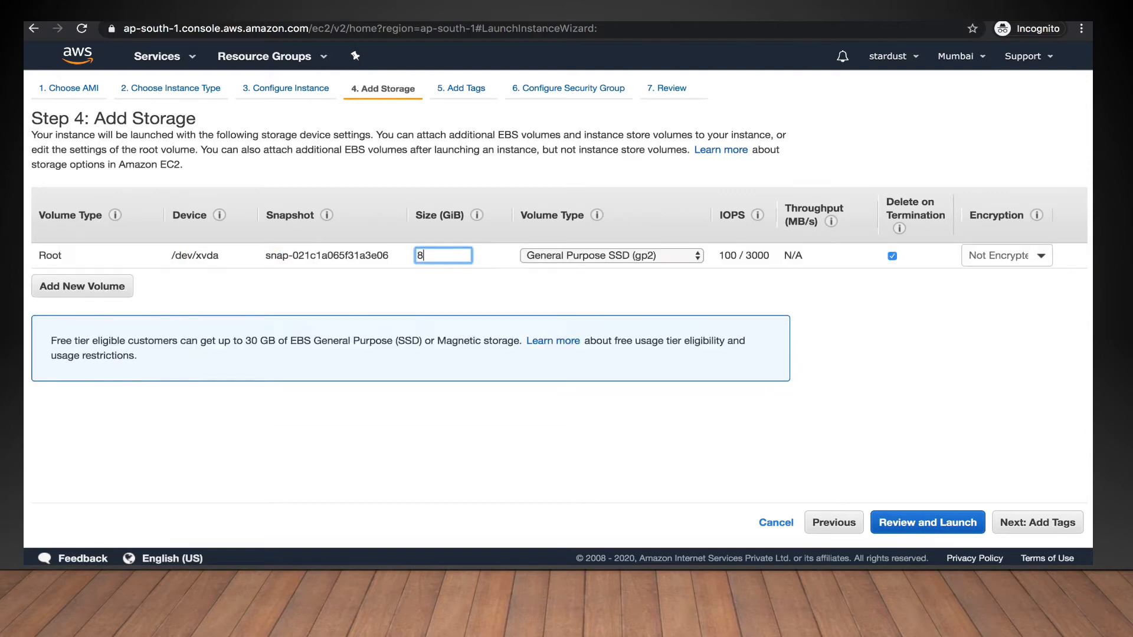
left_click(637, 287)
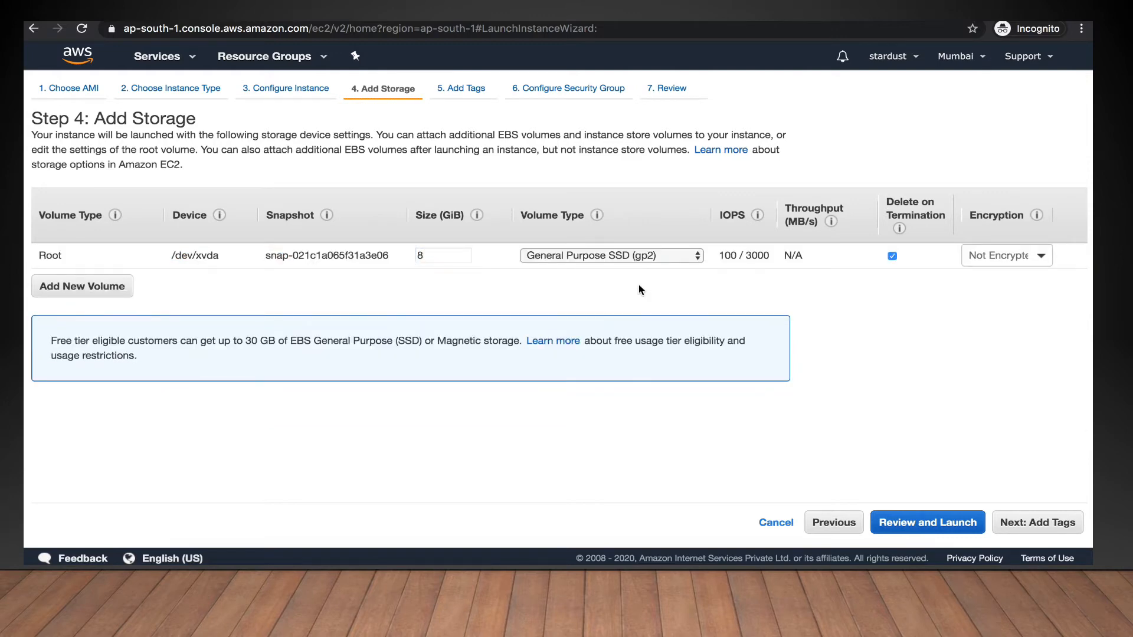
- Examine the delete-on-termination and encryption options of the root volume, keeping it deleted on termination and not encrypted
left_click(893, 257)
left_click(892, 256)
left_click(1017, 253)
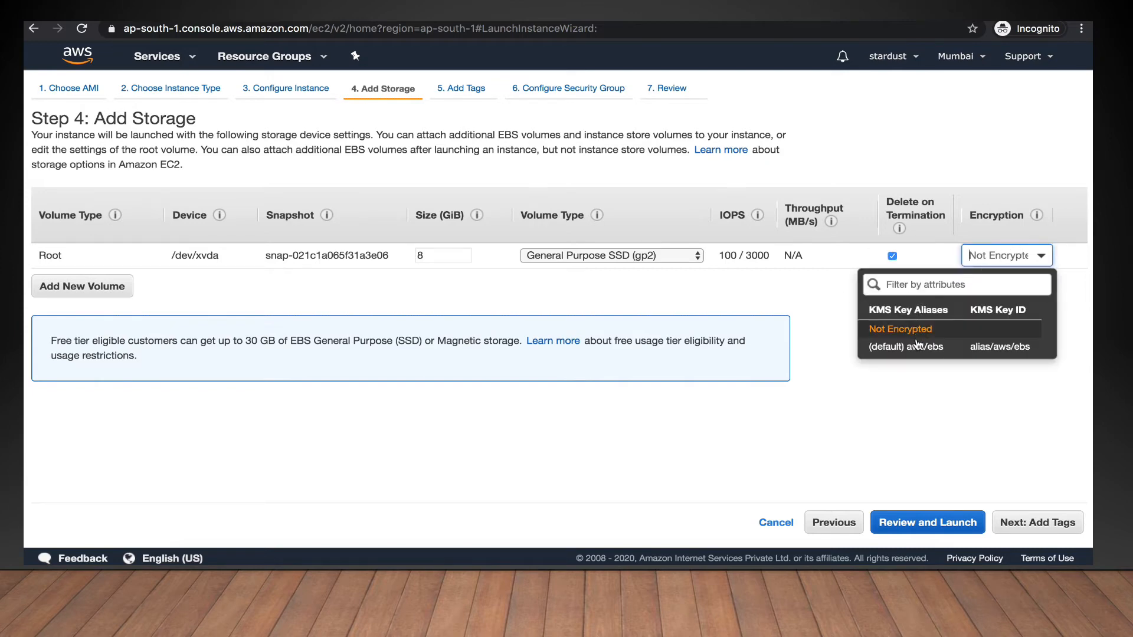
left_click(828, 316)
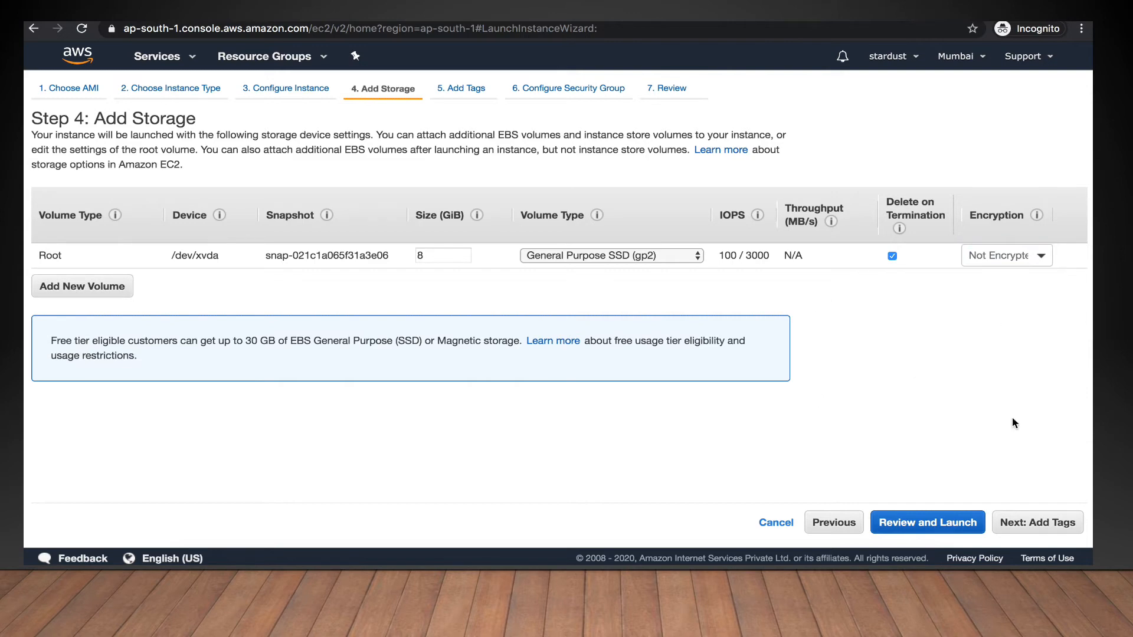
- Proceed to the tags and add a tag with the key Name and the value Test-EC2
left_click(1038, 522)
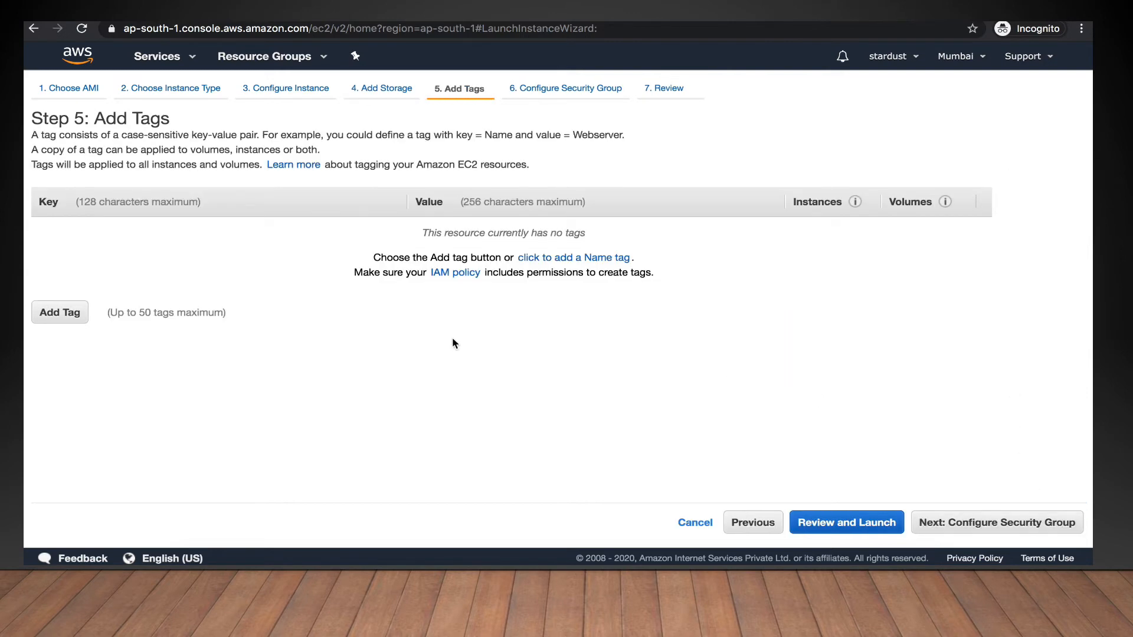
left_click(34, 307)
type("Name")
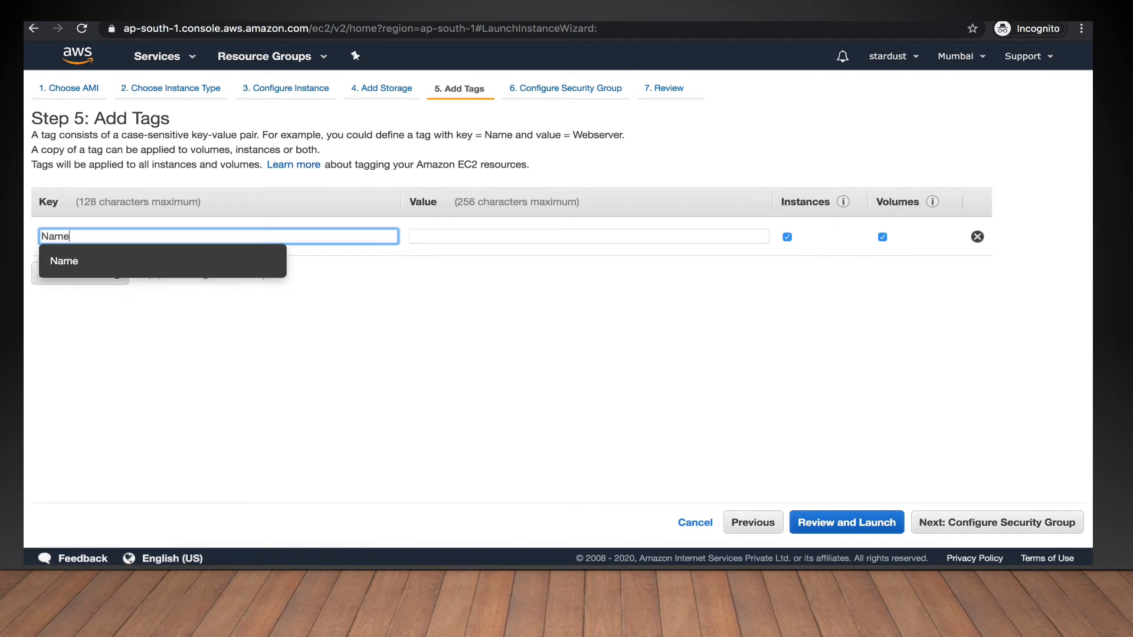
left_click(127, 269)
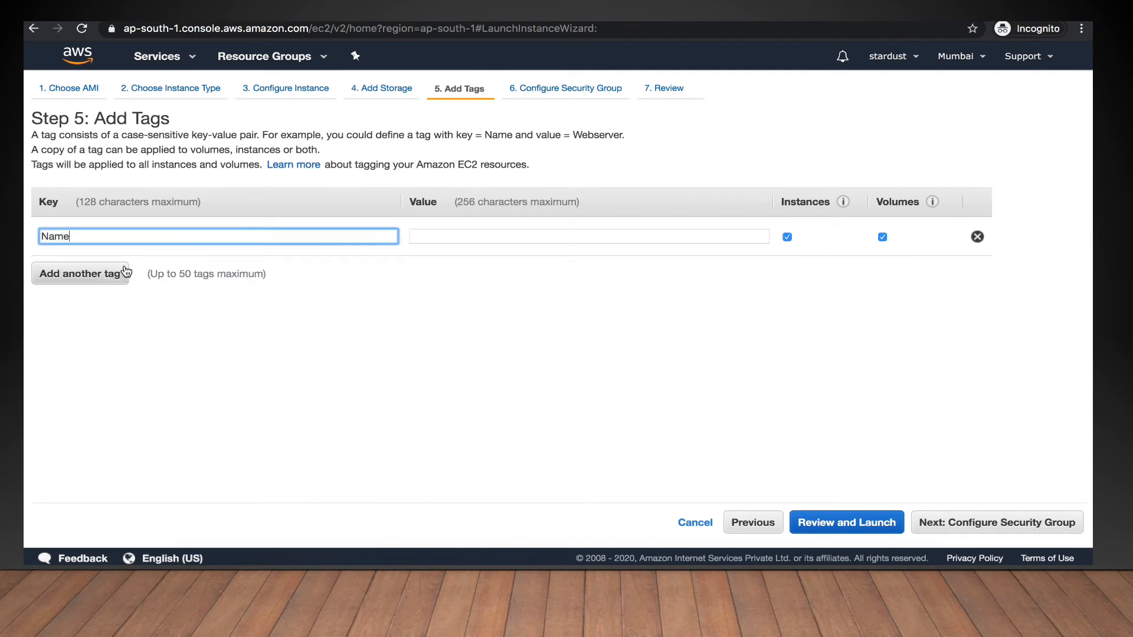
left_click(471, 231)
type("Tes")
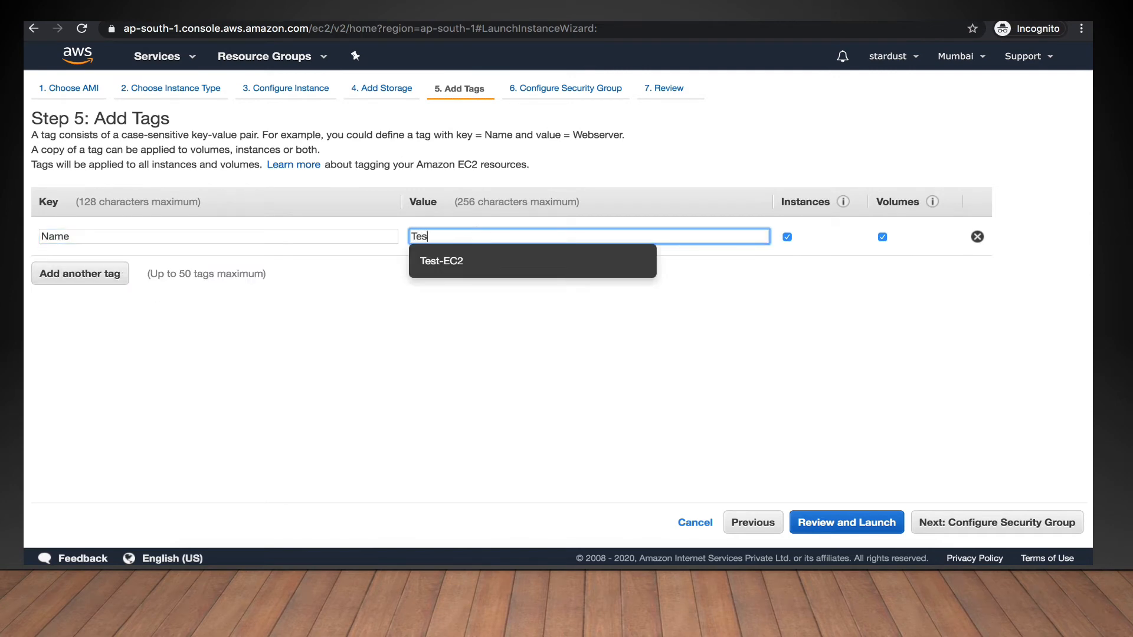
type("t")
left_click(472, 263)
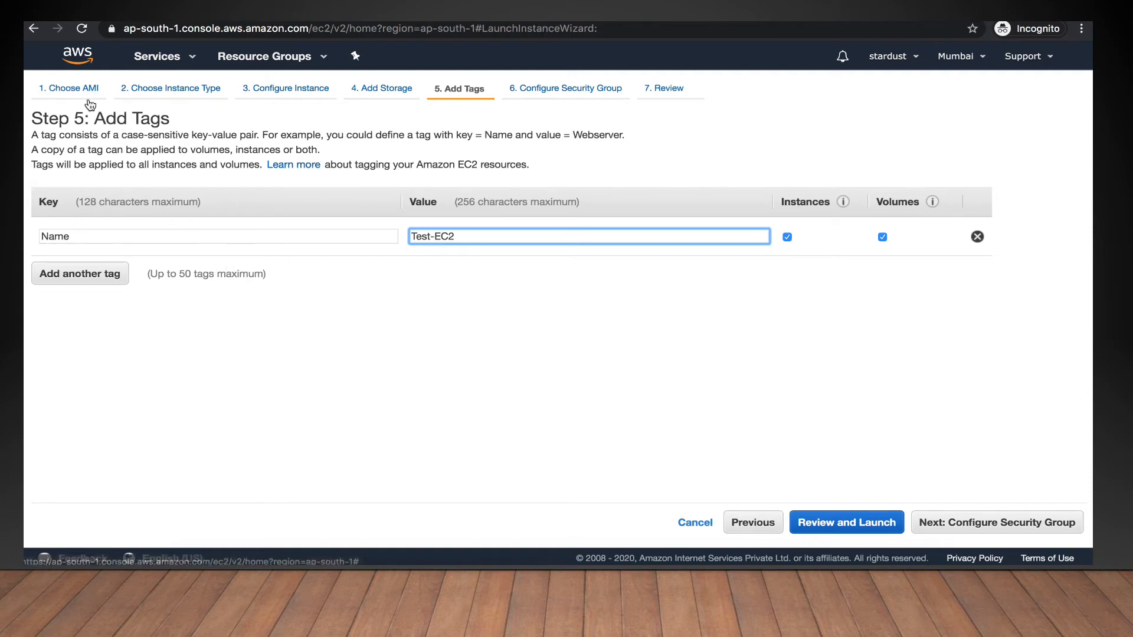
left_click_drag(88, 119, 178, 119)
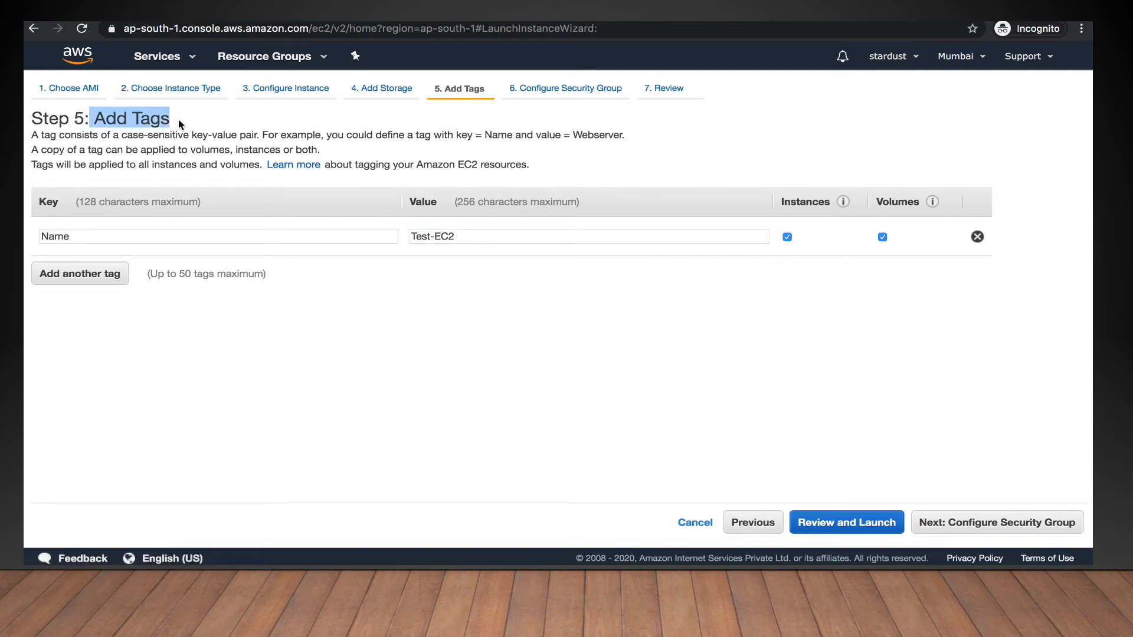
- Proceed to the security group settings and assign the existing security group TEST-EC2 to the instance
left_click(997, 522)
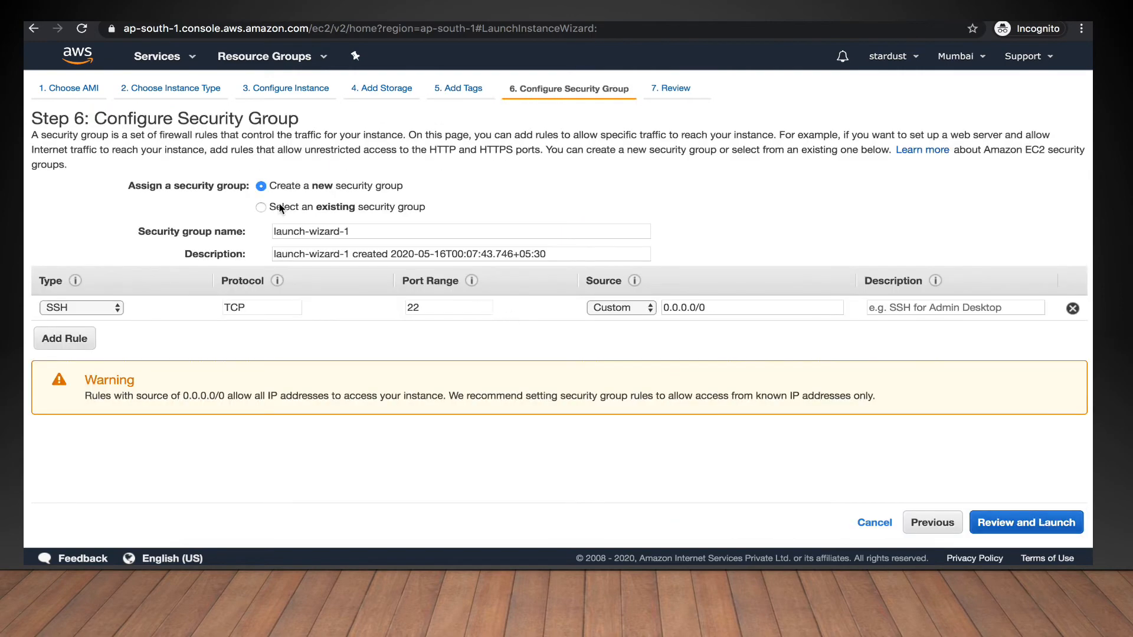
left_click(260, 207)
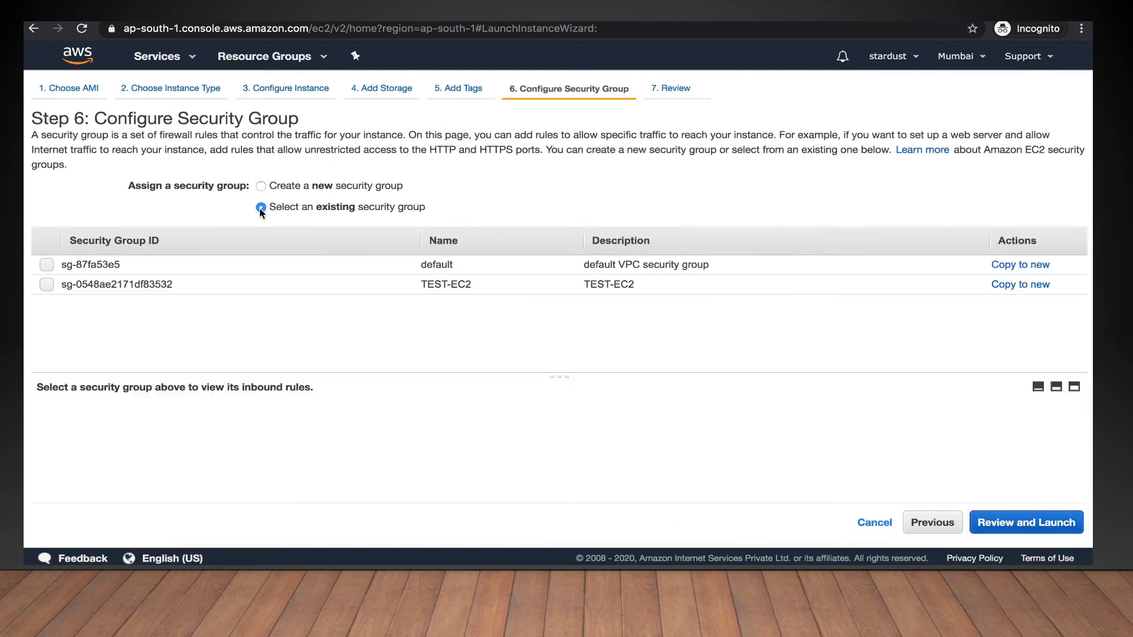
left_click(47, 285)
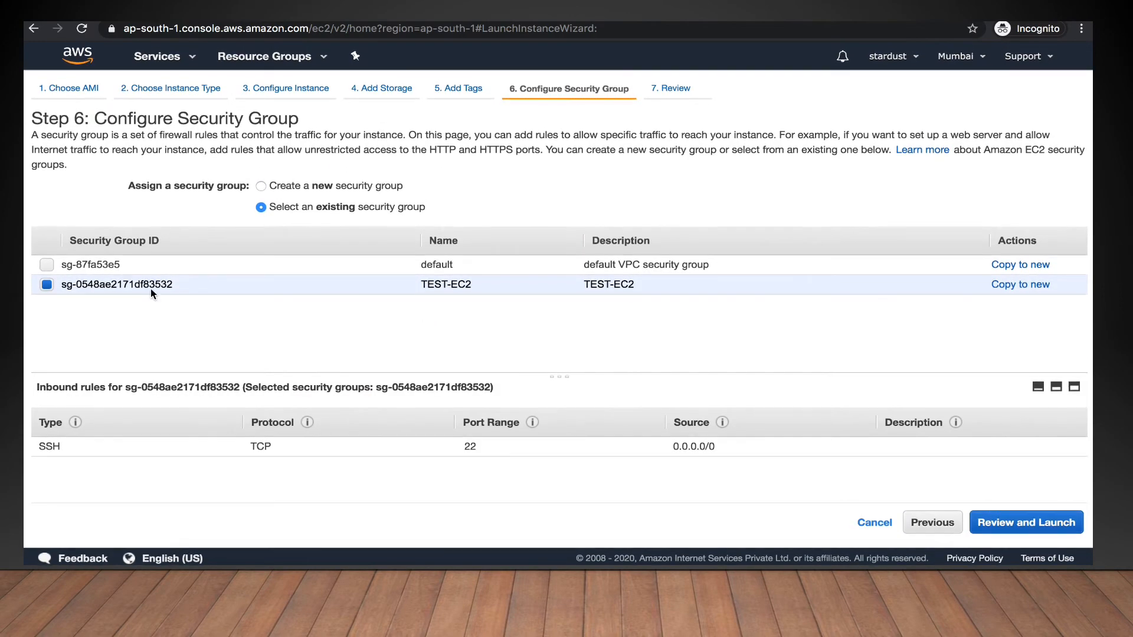
left_click(283, 186)
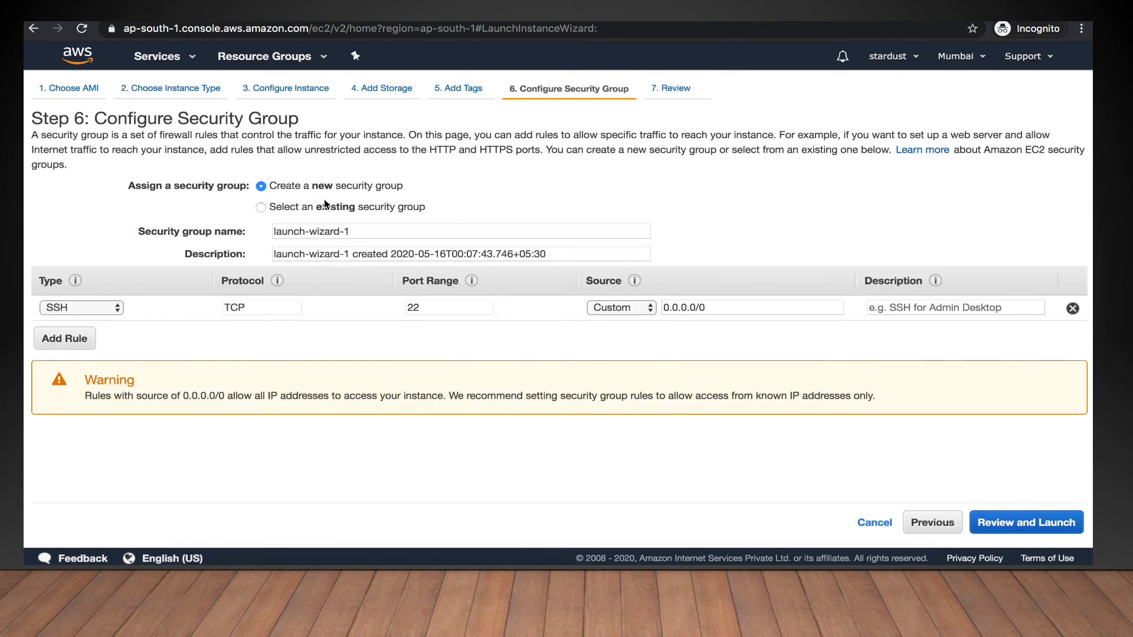
left_click(261, 207)
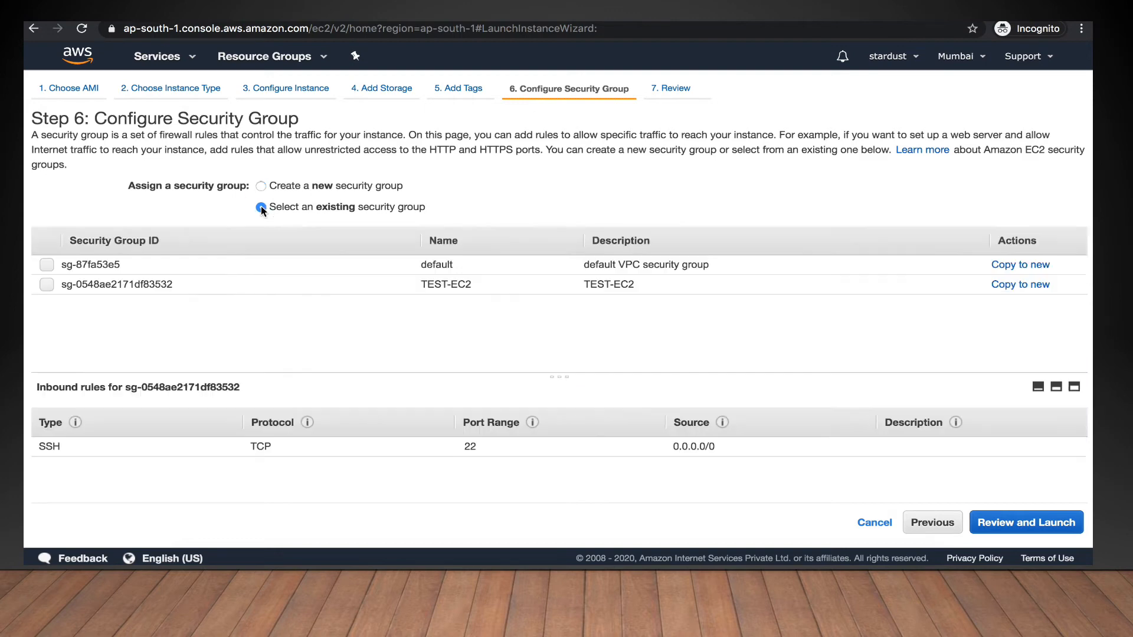
left_click(49, 293)
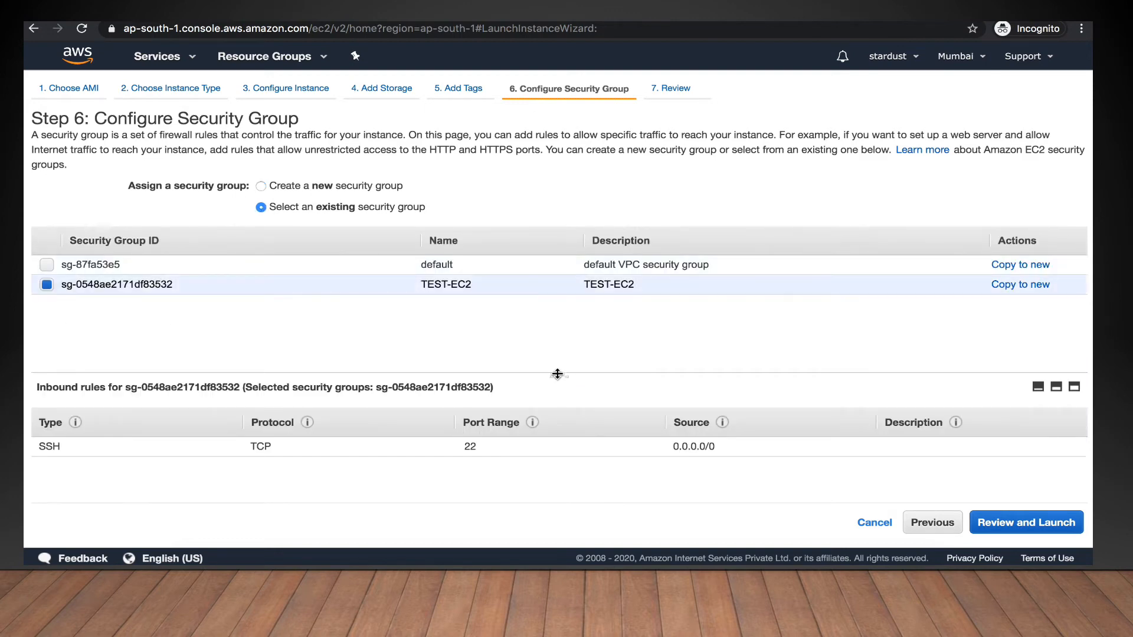
- Examine the type, port range and source of the TEST-EC2 security group's inbound rule
left_click_drag(558, 373, 540, 310)
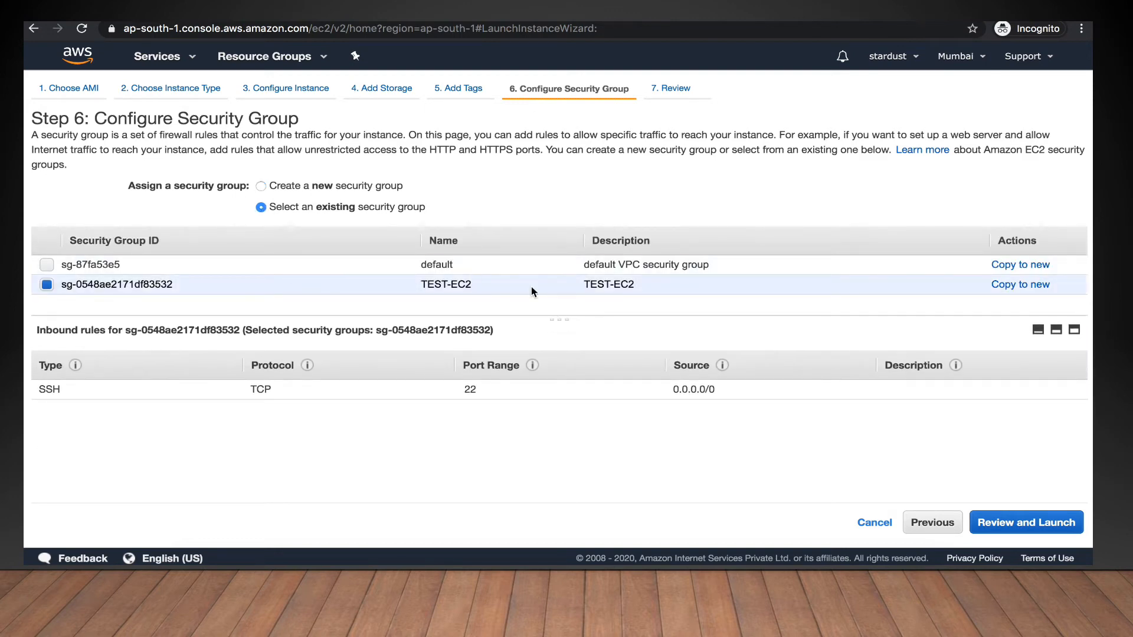
double_click(64, 398)
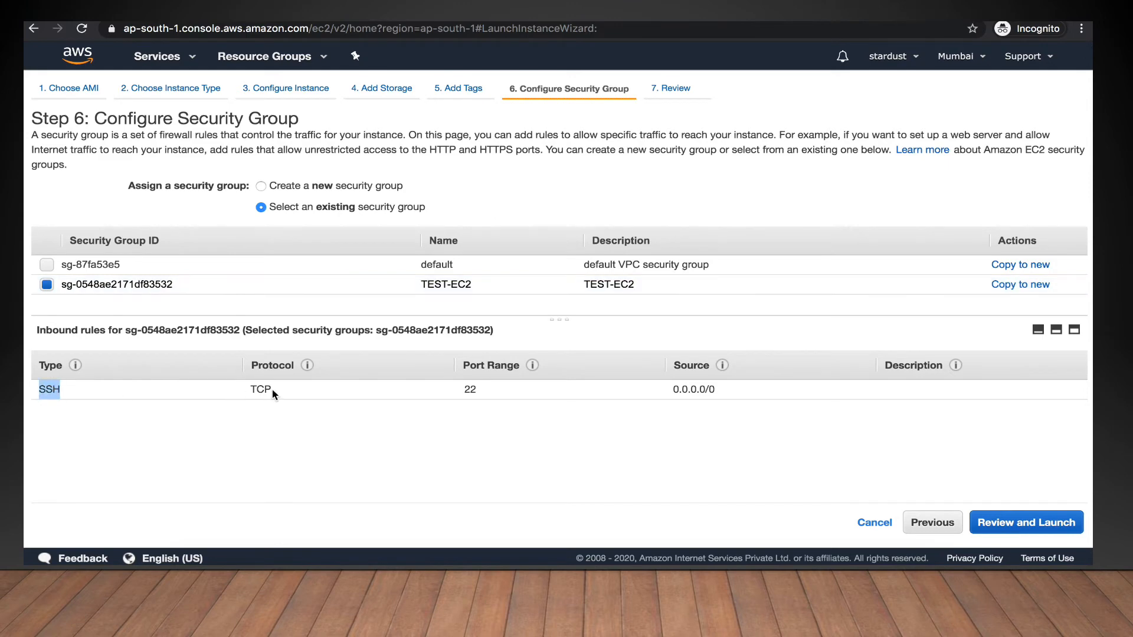
double_click(471, 390)
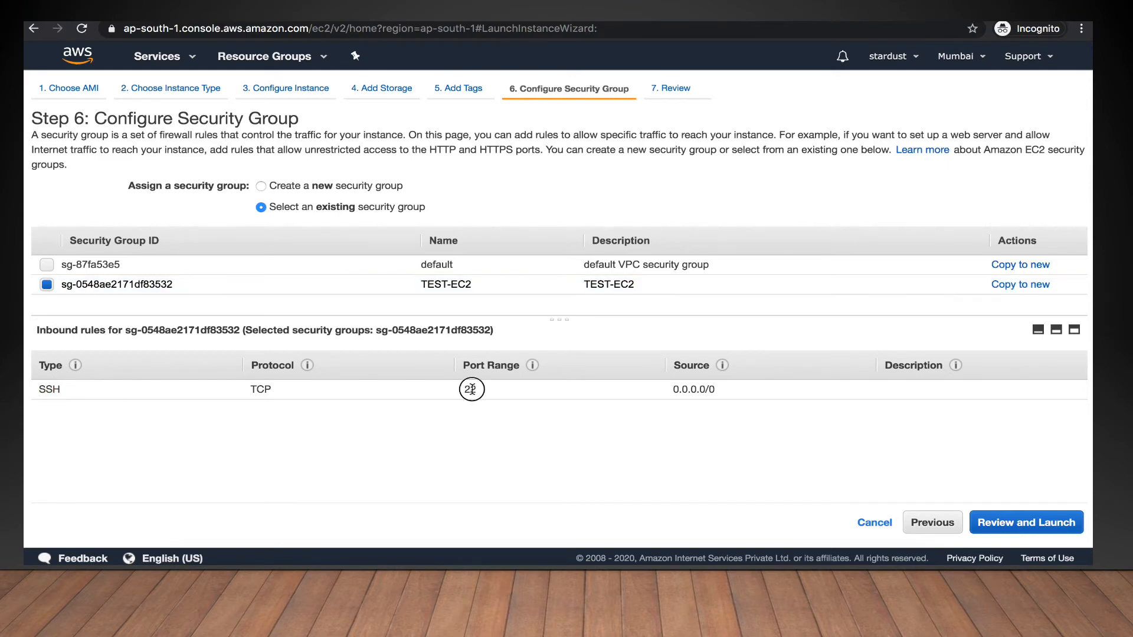
double_click(711, 389)
triple_click(708, 390)
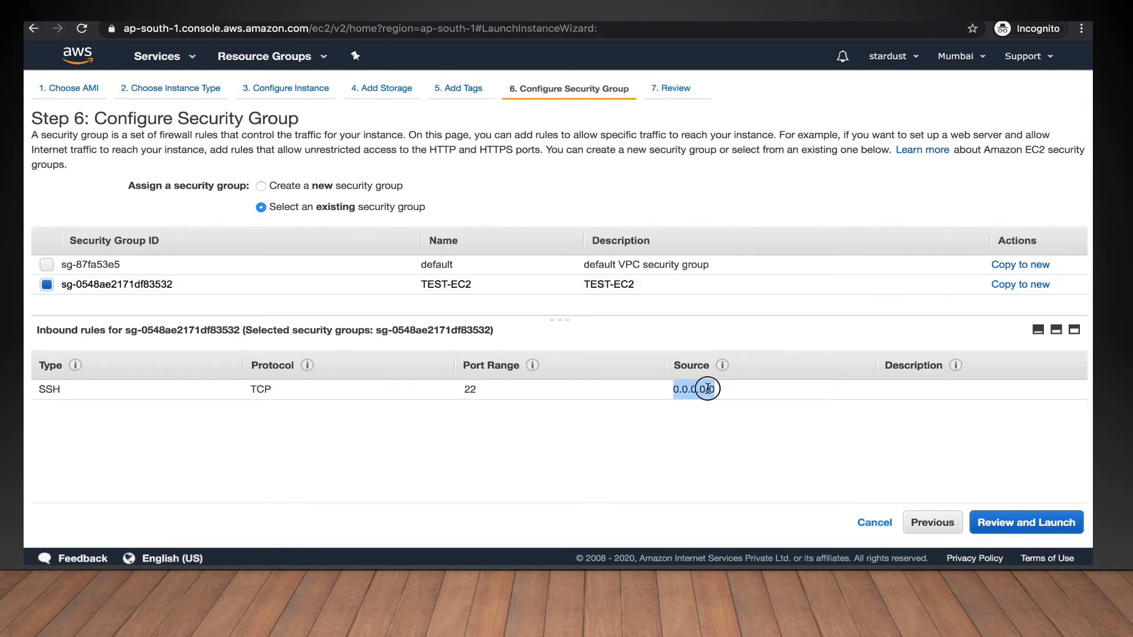
- Proceed to the launch review, look through the instance summary and start the launch
left_click(1034, 522)
scroll(496, 389, "down", 4)
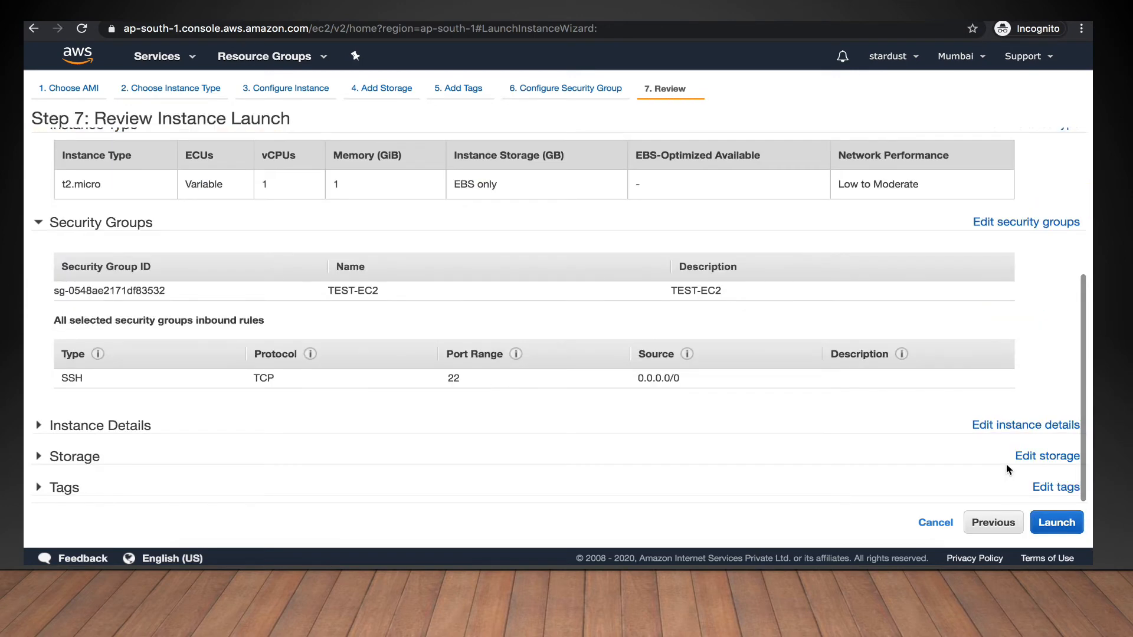
left_click(1056, 521)
- Try the option to create a new key pair, and return to choosing an existing key pair
left_click(362, 323)
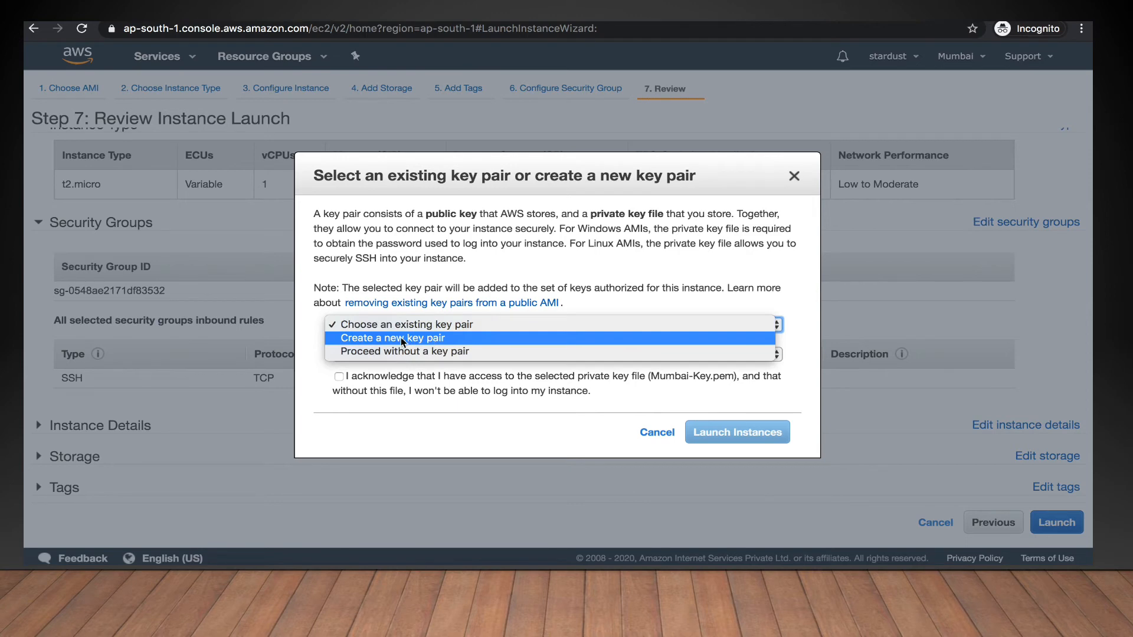
left_click(443, 340)
left_click(454, 324)
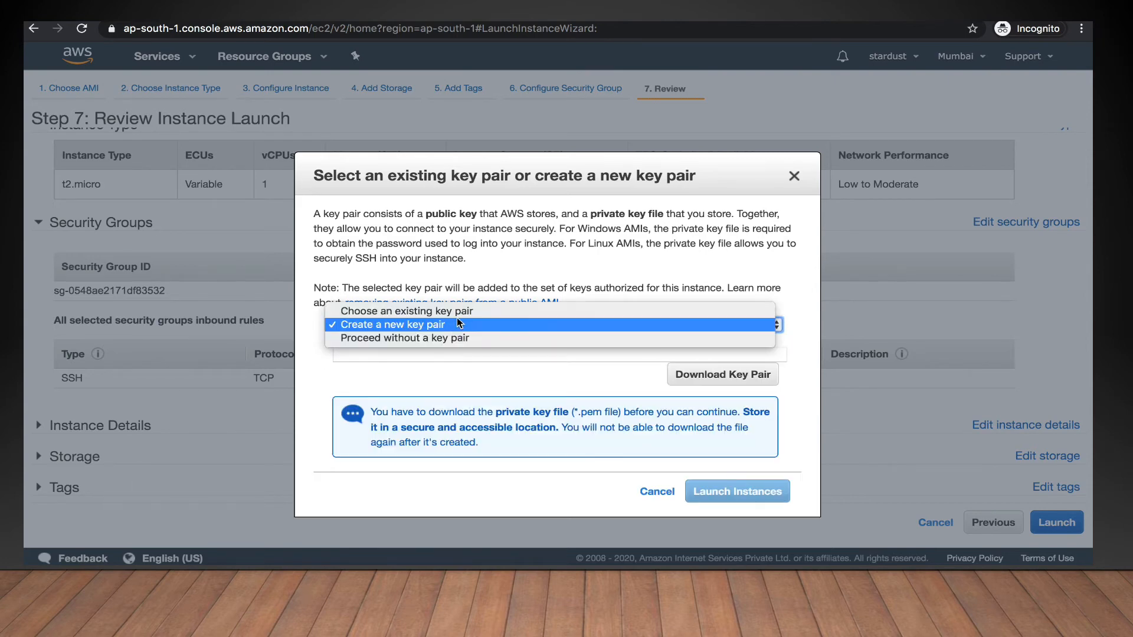
left_click(457, 310)
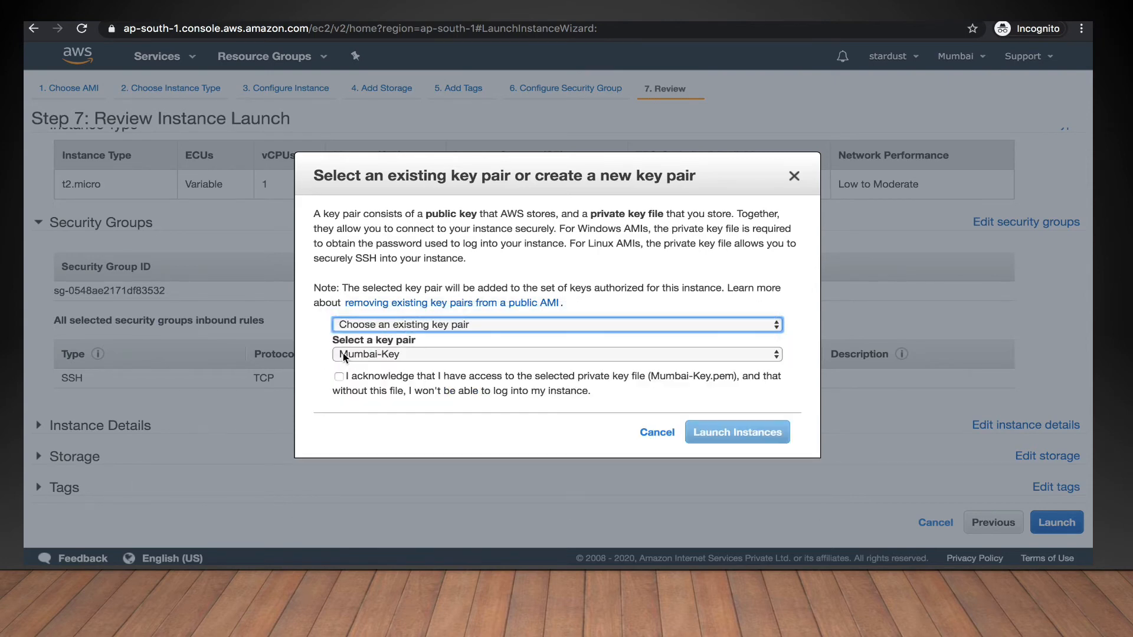
- Select the existing key pair Mumbai-Key, acknowledge access to its private key file and launch the instance
left_click(415, 352)
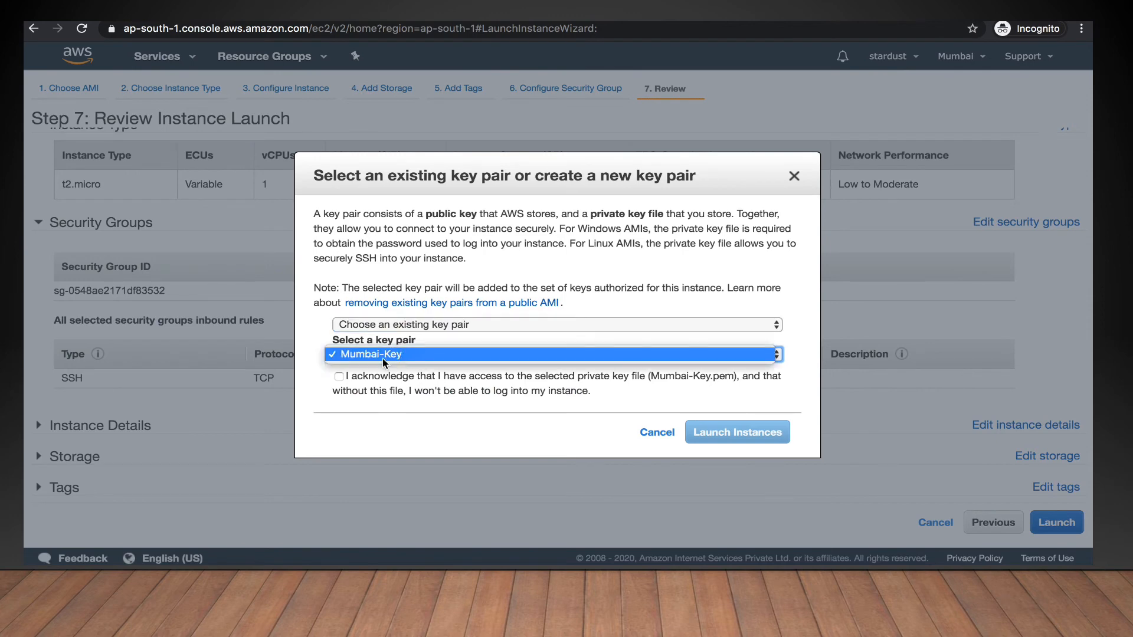
left_click(435, 357)
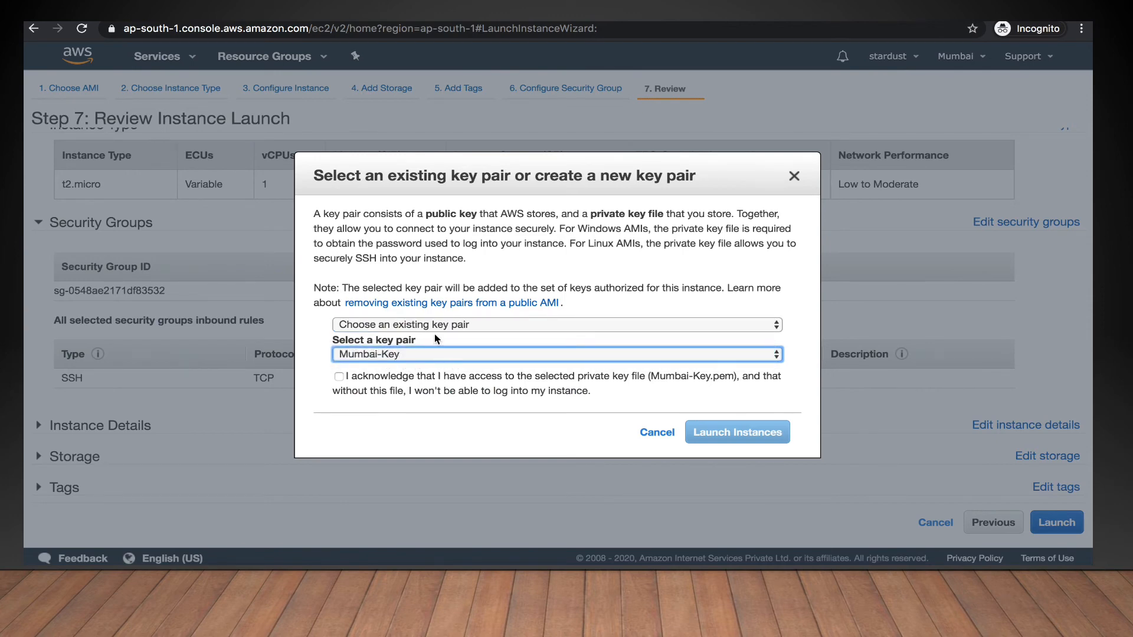
left_click(339, 377)
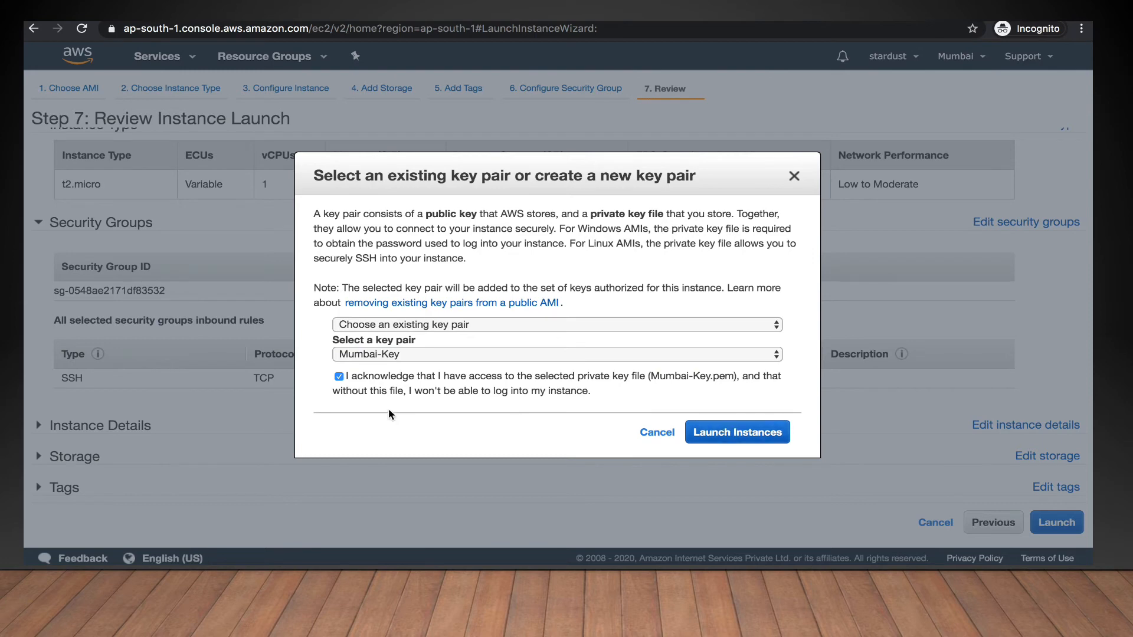
left_click(747, 434)
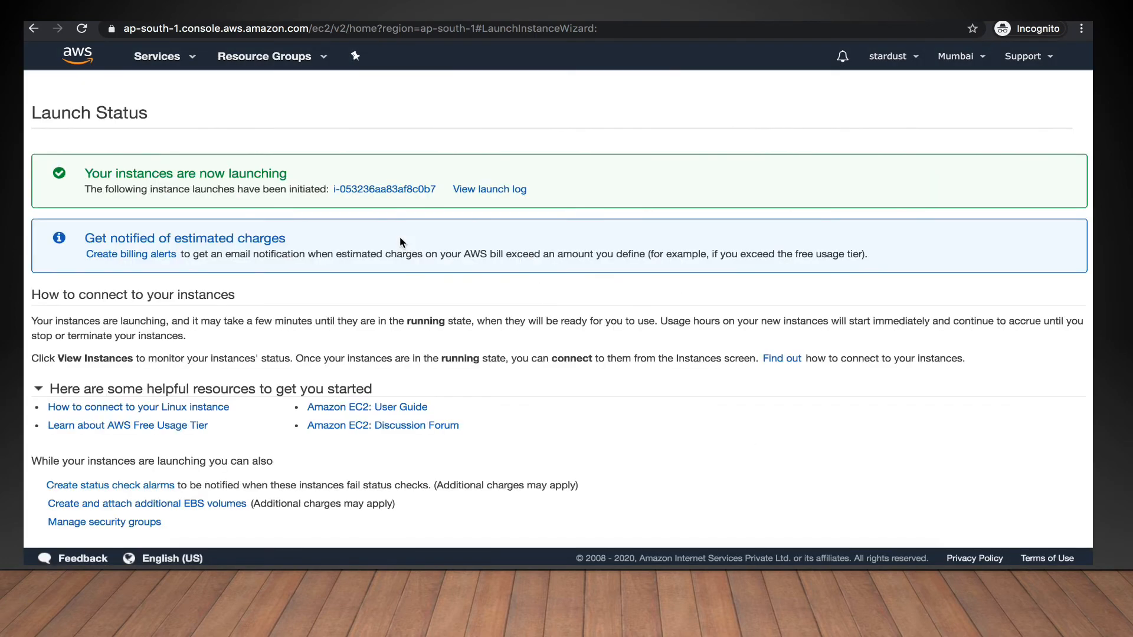
- Open the newly launched Test-EC2 instance and examine its description, from network and security details to virtualization settings
left_click(384, 191)
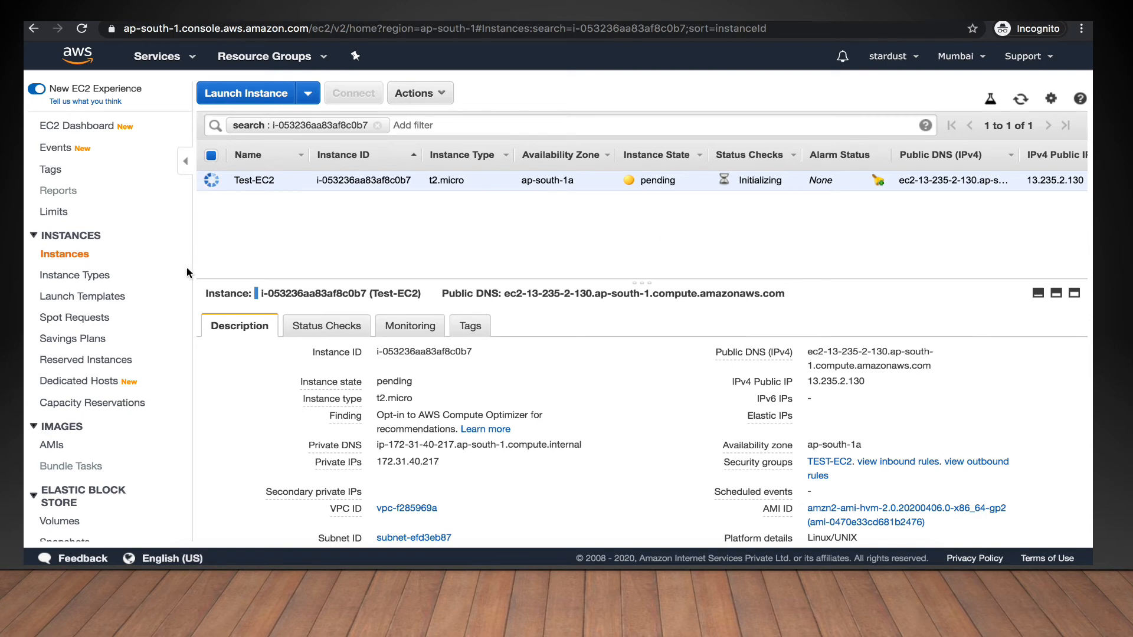
left_click_drag(644, 284, 642, 229)
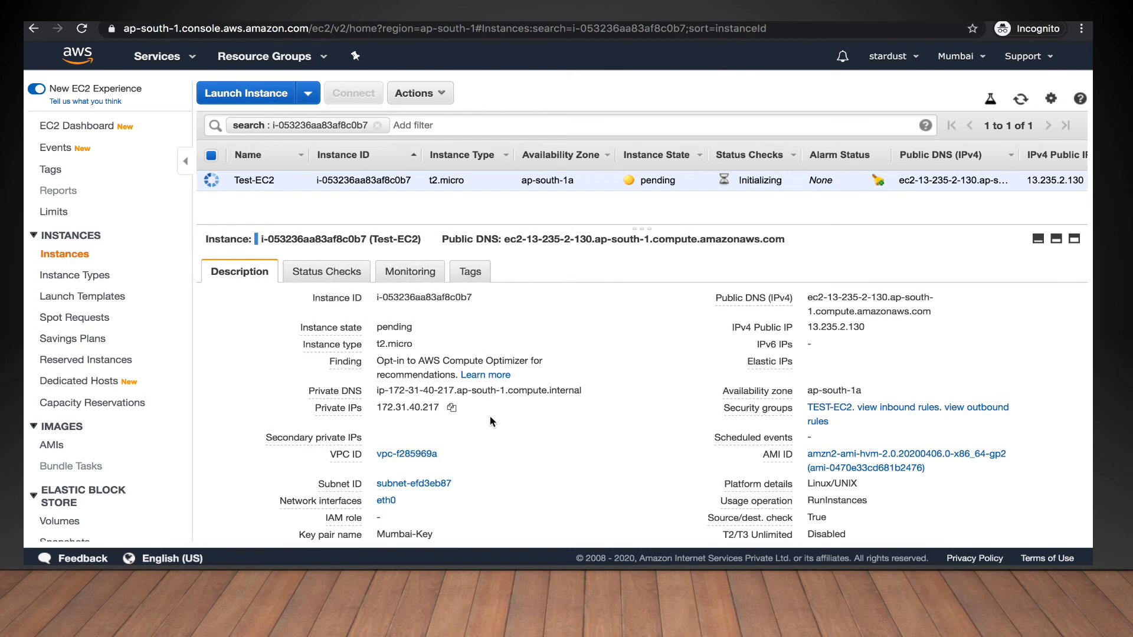
scroll(490, 418, "down", 1)
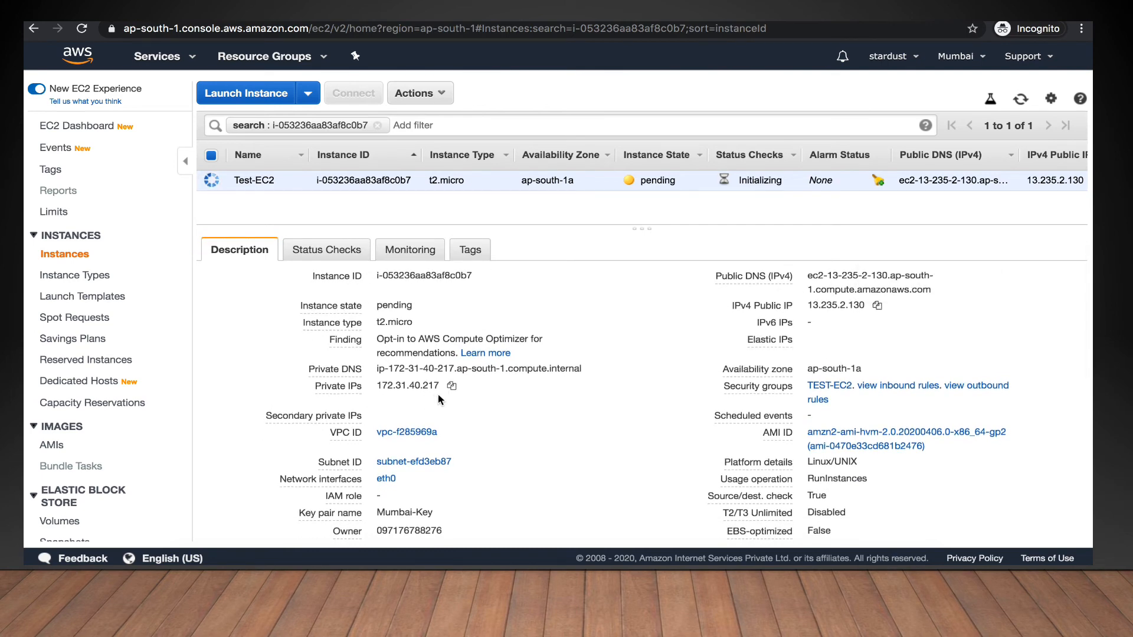
scroll(561, 465, "down", 5)
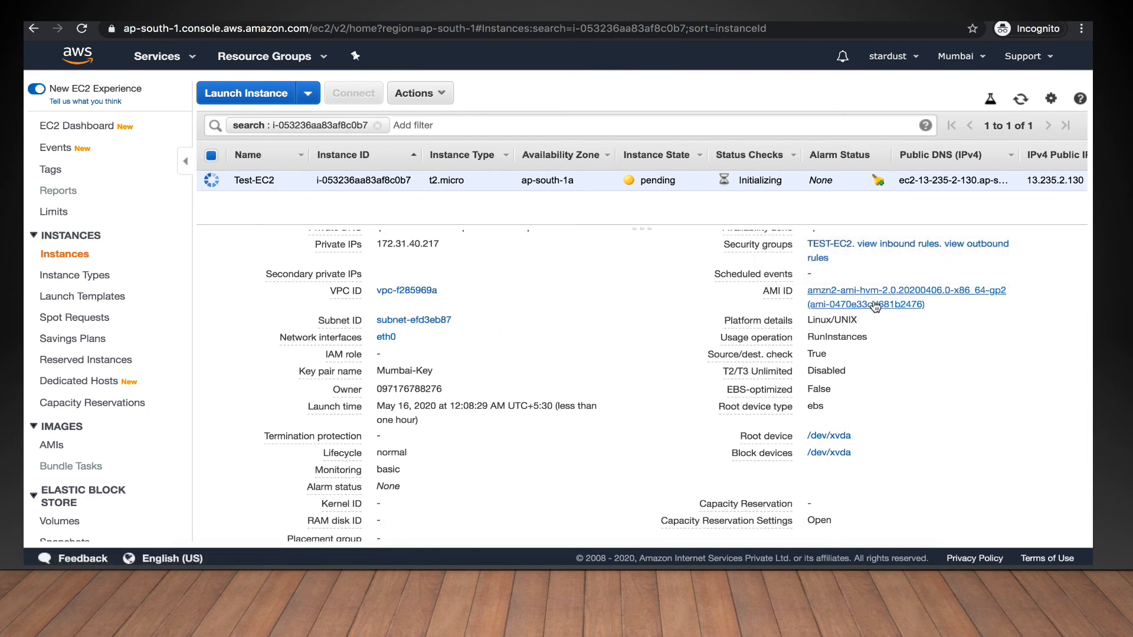
scroll(881, 350, "down", 4)
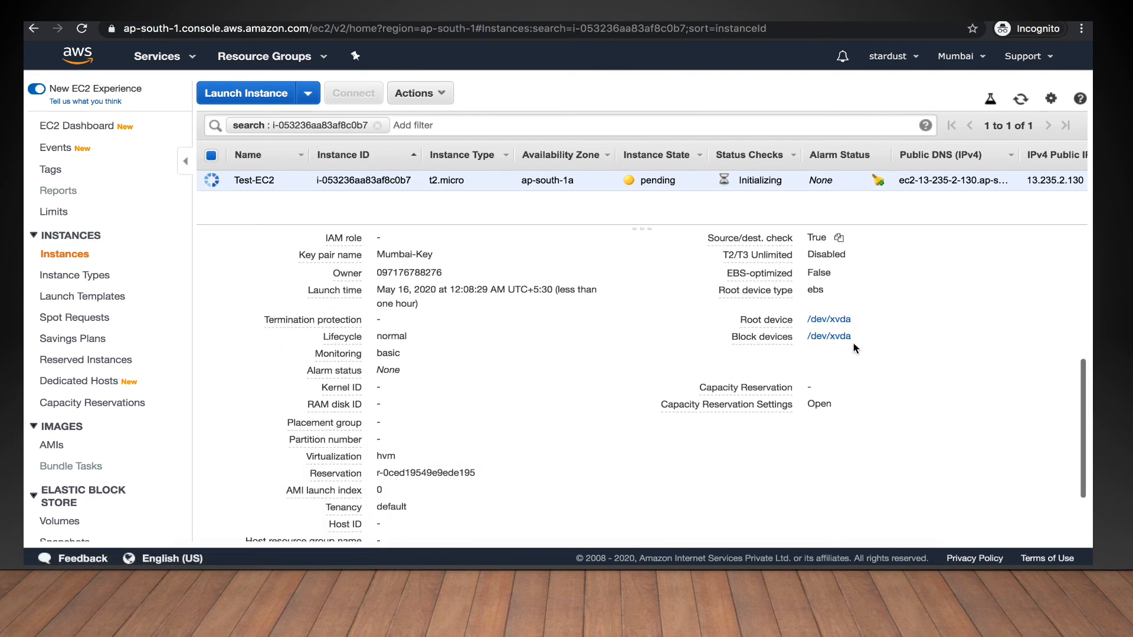
scroll(493, 318, "down", 3)
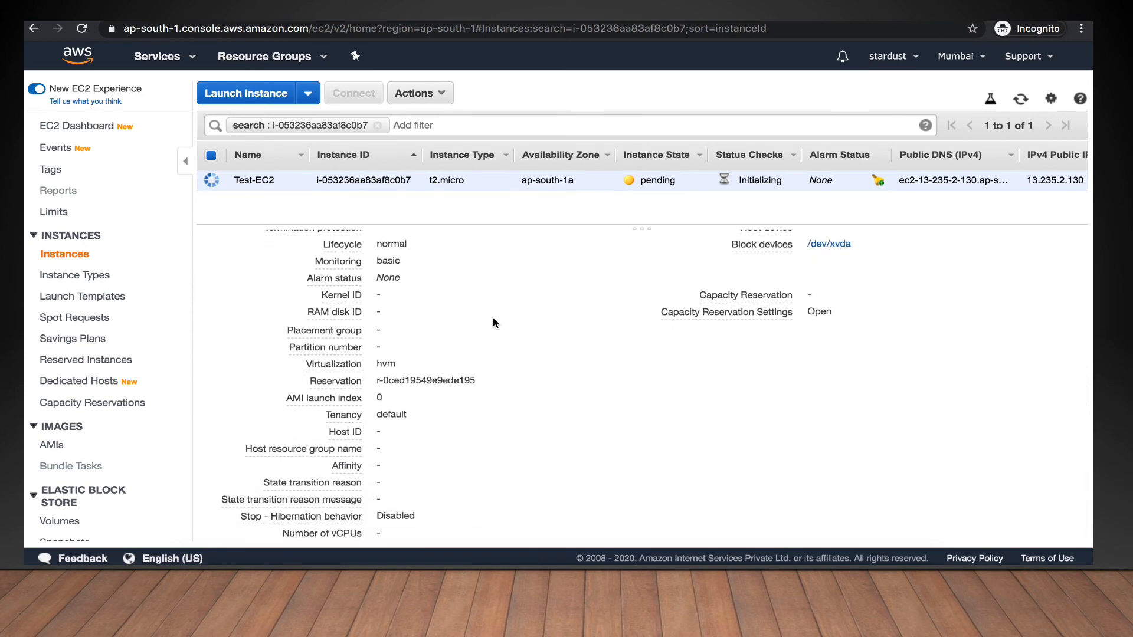
- Review the system and instance status check information for the Test-EC2 instance
left_click(305, 272)
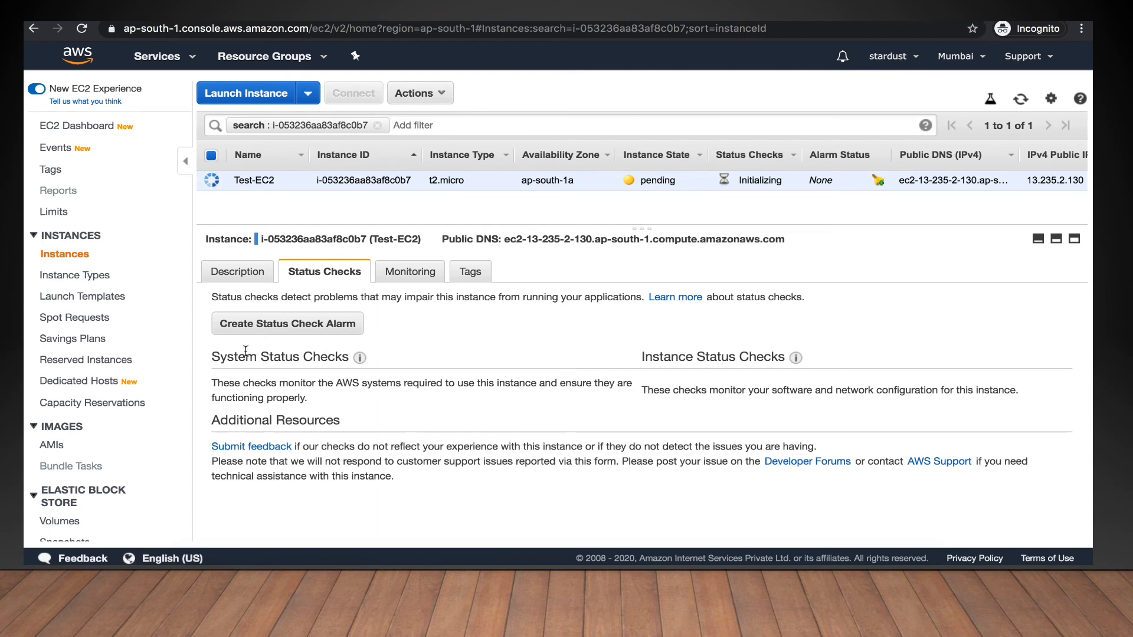
left_click_drag(213, 379, 480, 398)
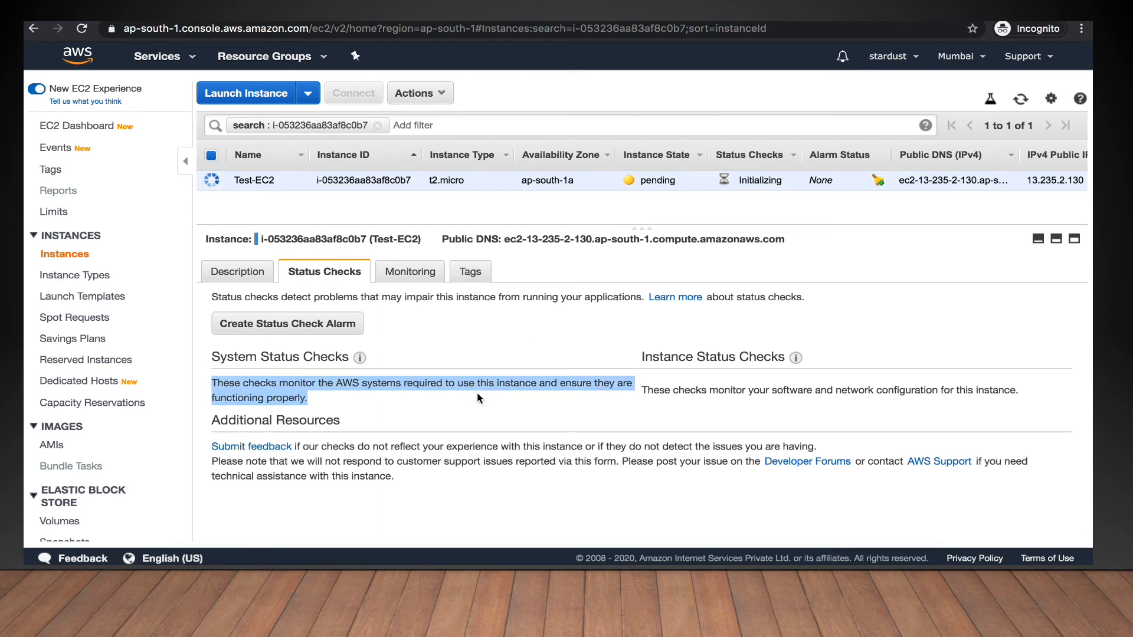
double_click(270, 358)
double_click(716, 357)
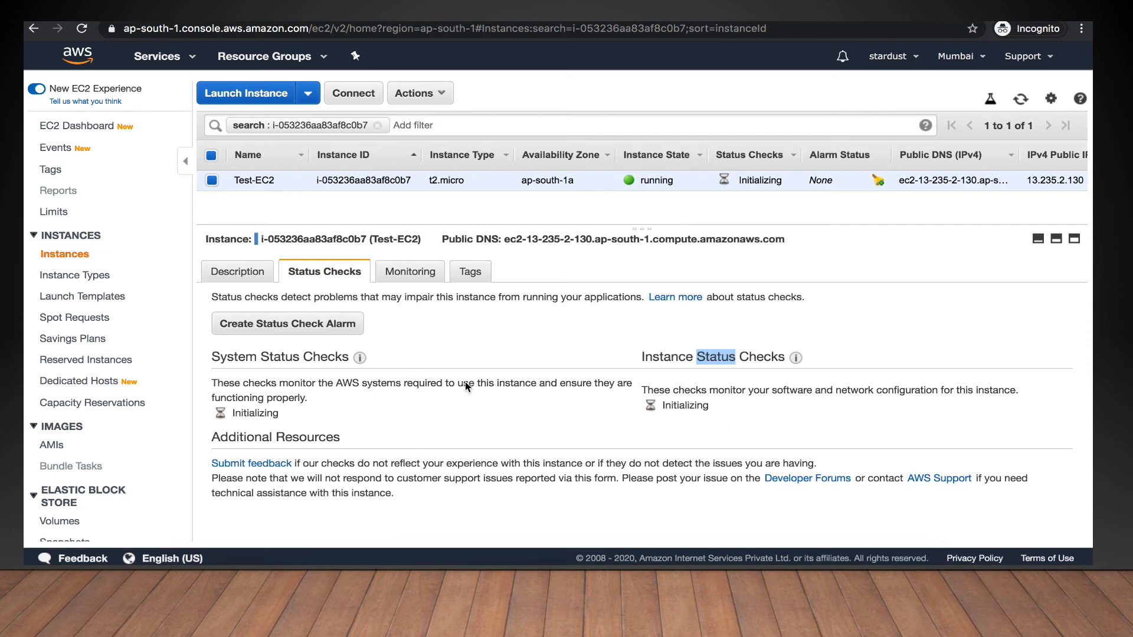
- Open the status check alarm creation form, look at its SNS notification topic choices, and close it without creating an alarm
left_click(310, 330)
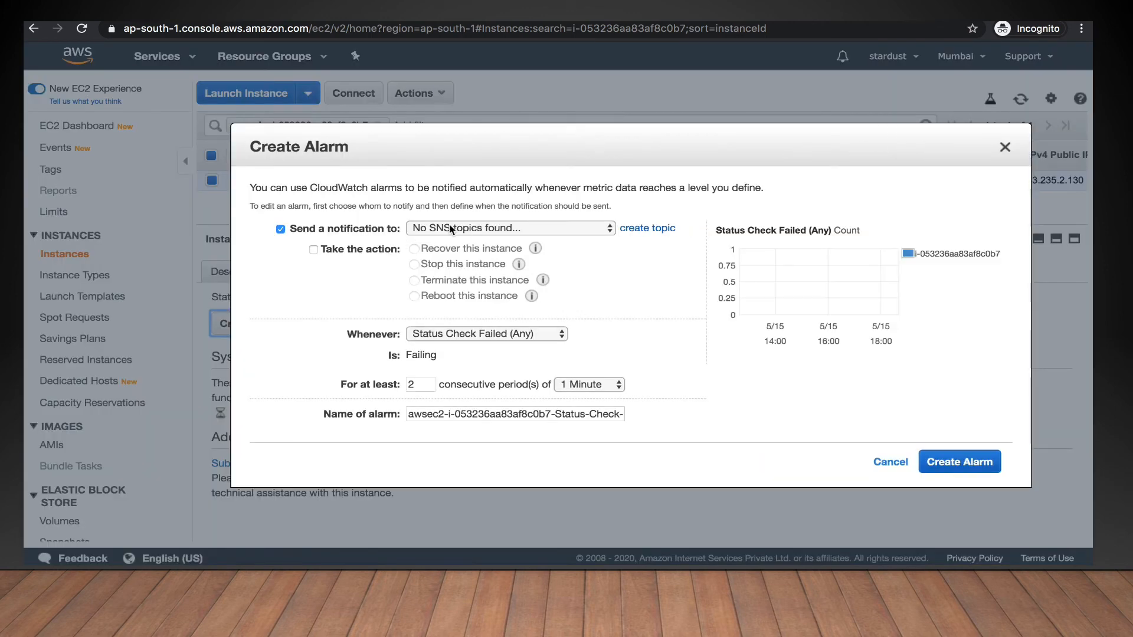
left_click(531, 227)
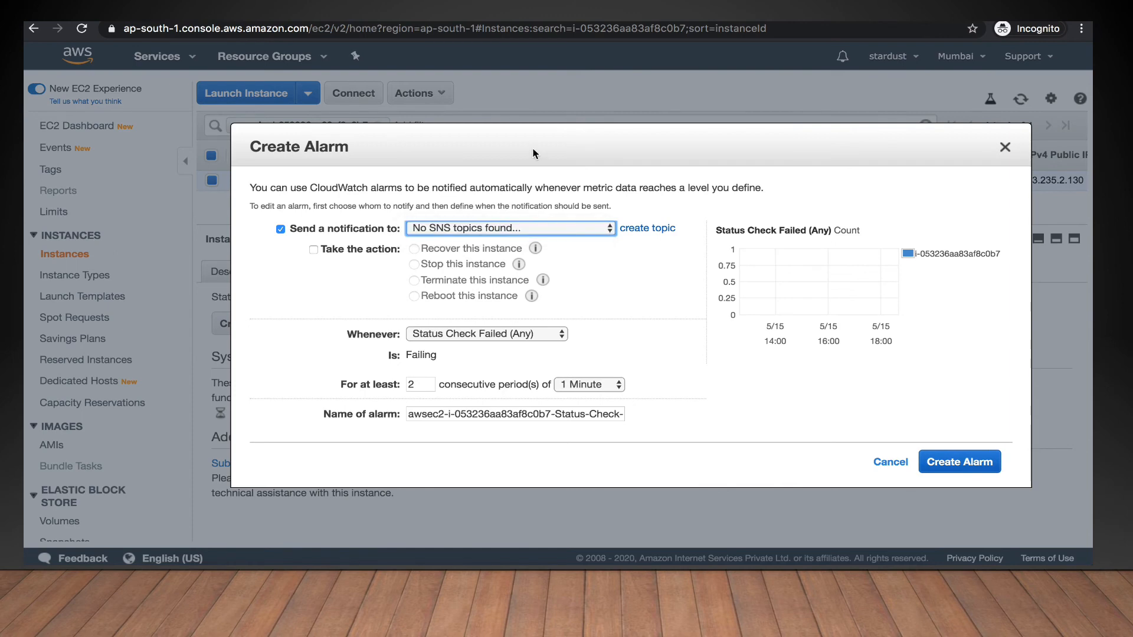
left_click(1003, 148)
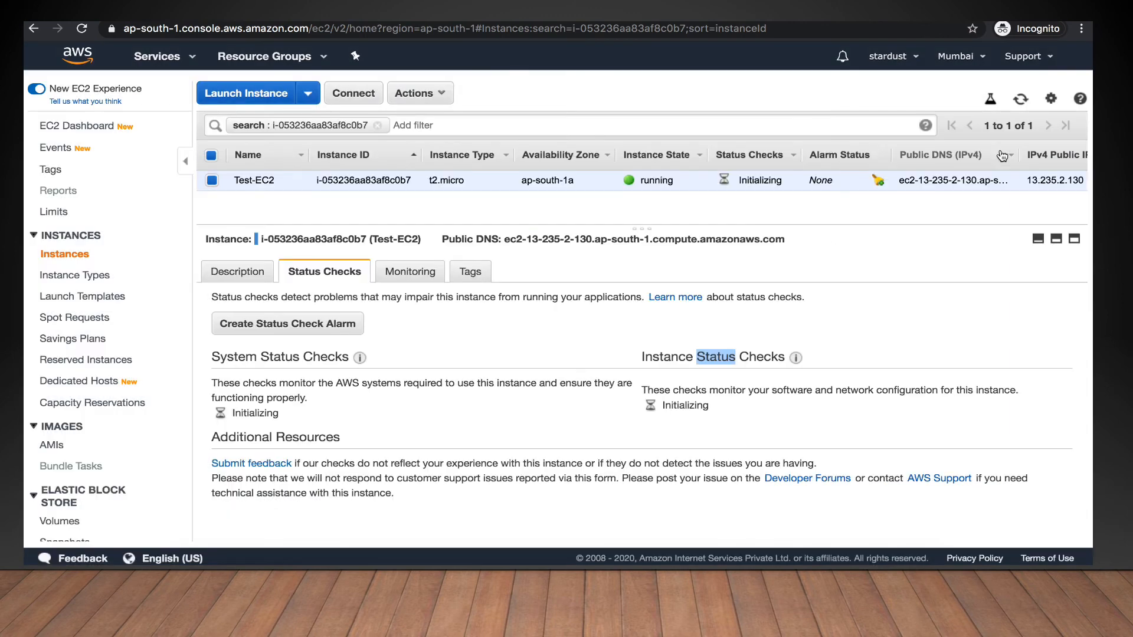
- Look through the instance's CloudWatch monitoring graphs, from CPU utilization and disk activity to network traffic and CPU credits
left_click(430, 276)
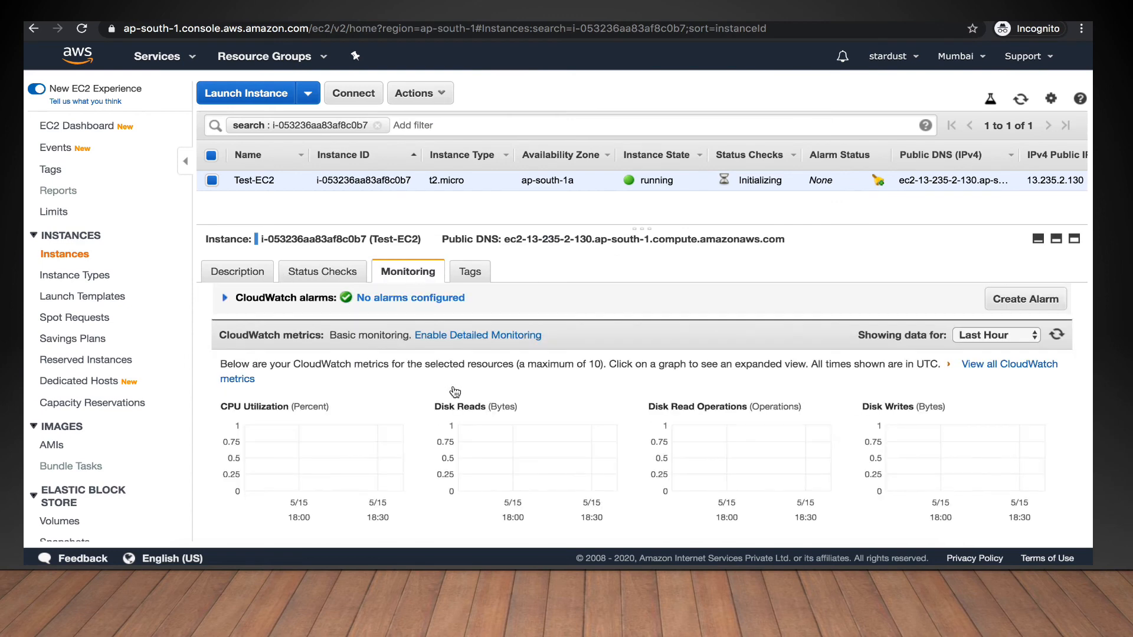
scroll(453, 386, "down", 2)
scroll(453, 390, "down", 1)
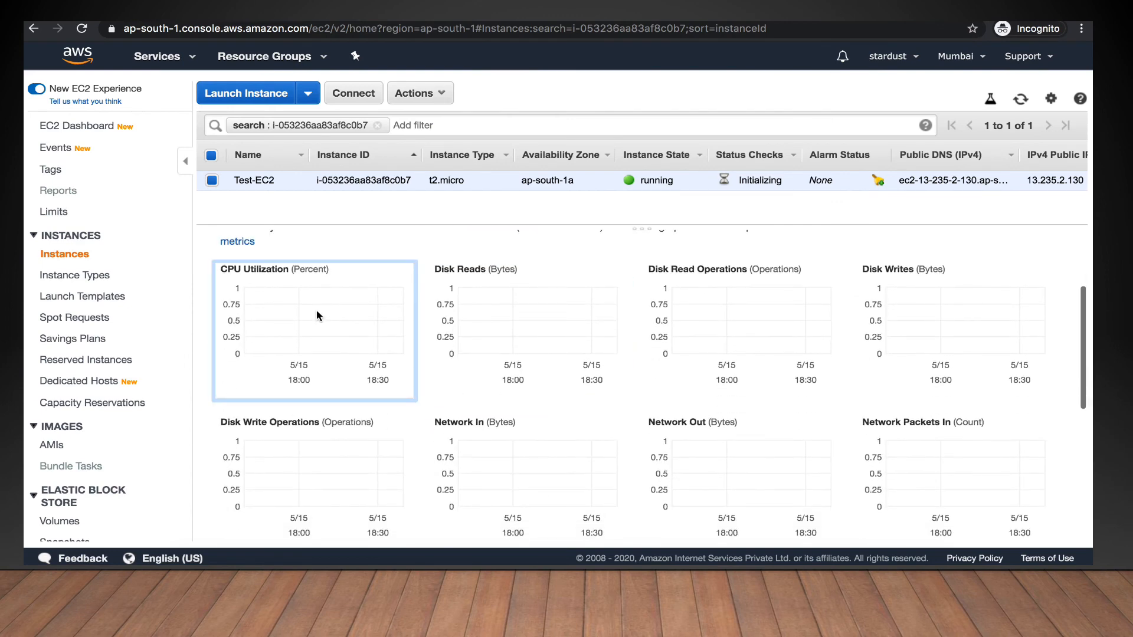
scroll(517, 401, "down", 3)
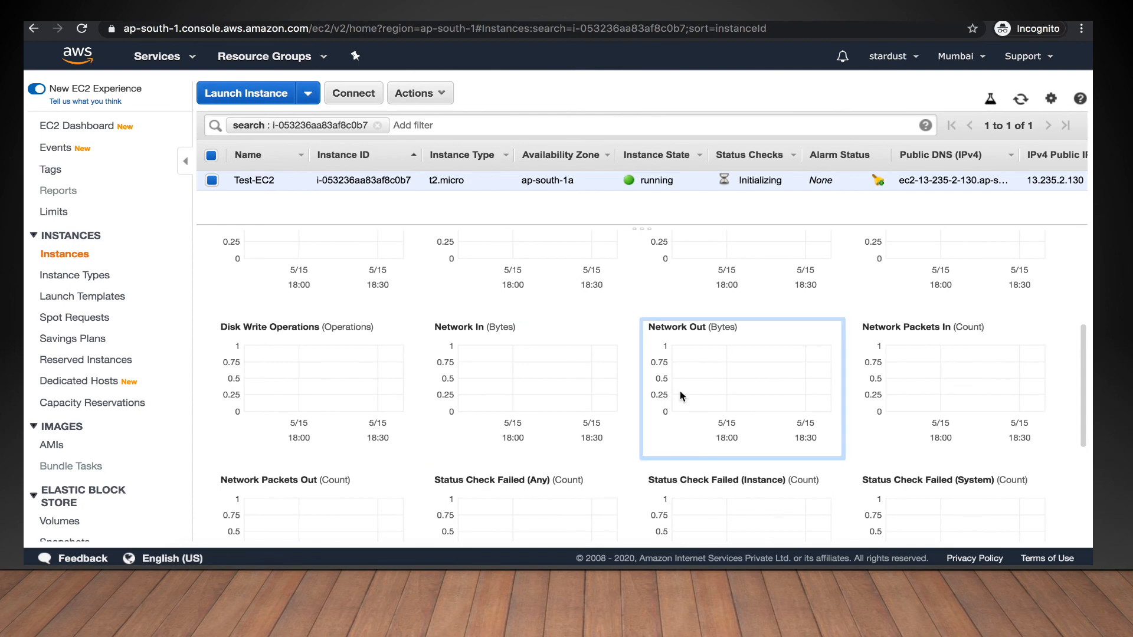
scroll(679, 390, "down", 3)
scroll(519, 383, "down", 1)
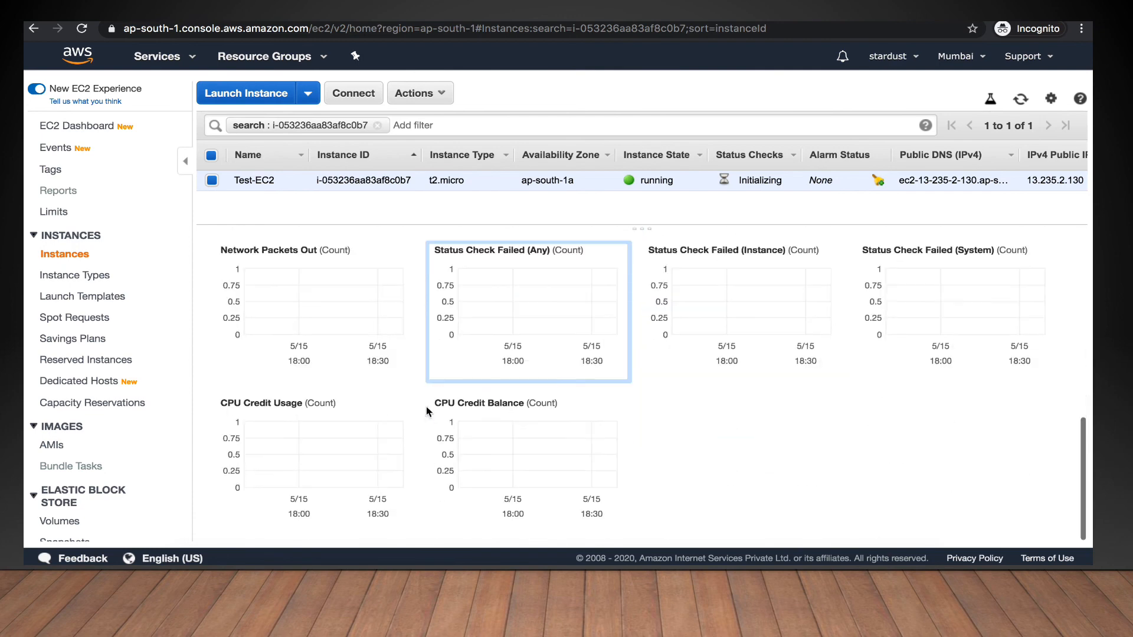
scroll(531, 363, "up", 8)
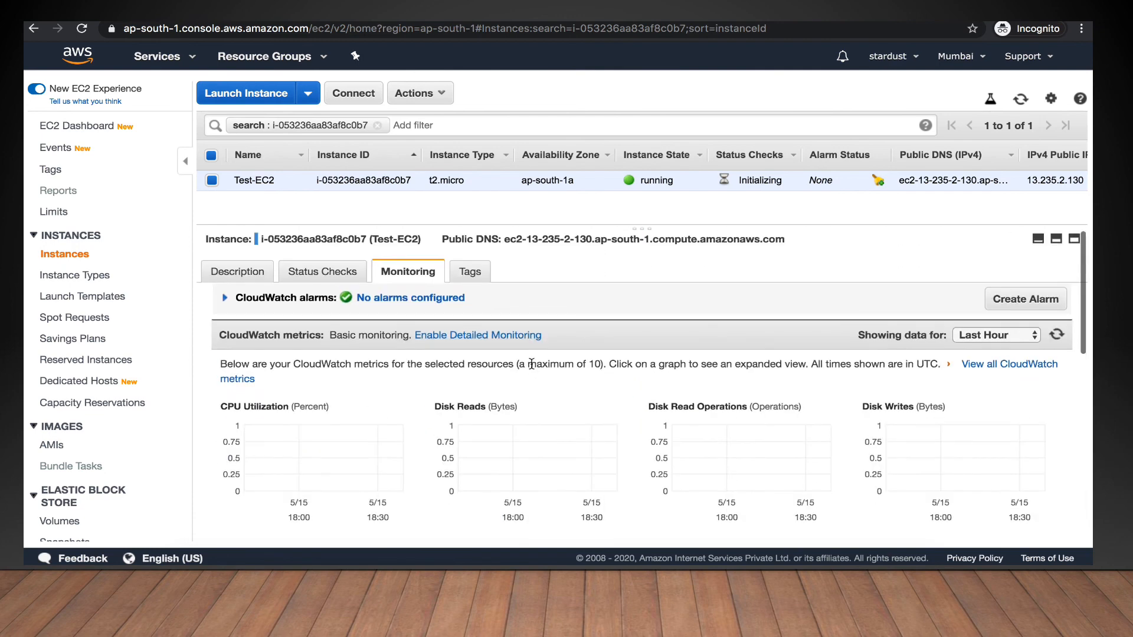
- Examine the key and value of the tag assigned to the Test-EC2 instance
left_click(466, 272)
double_click(233, 376)
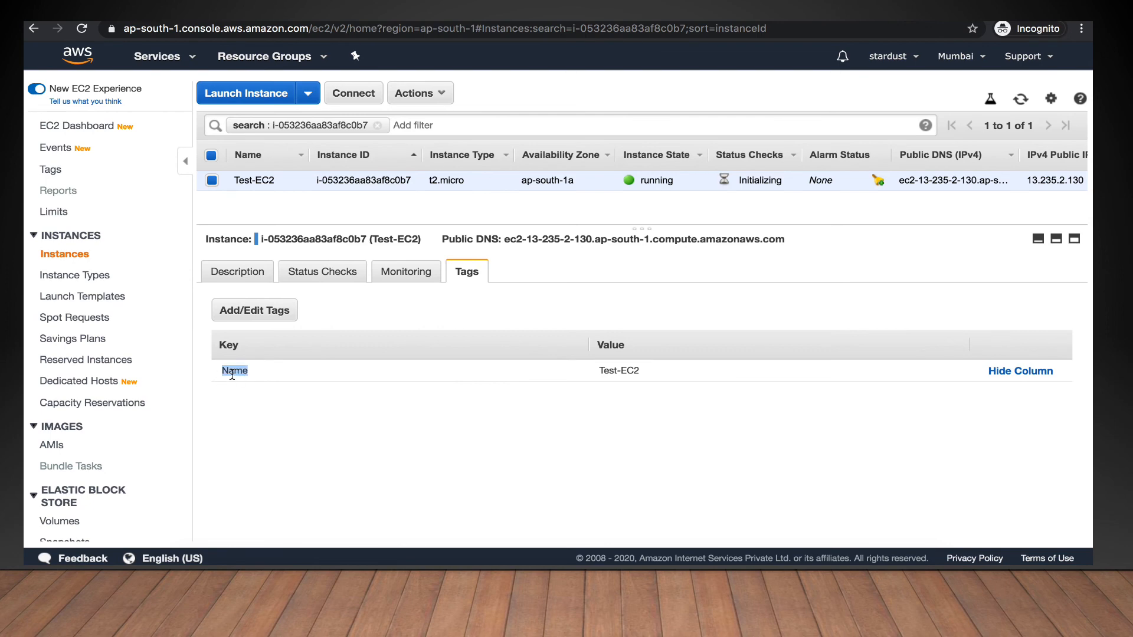
double_click(634, 370)
- Return to the instance description, check the instance state and status check columns in the list, and reopen the status check details
left_click(334, 275)
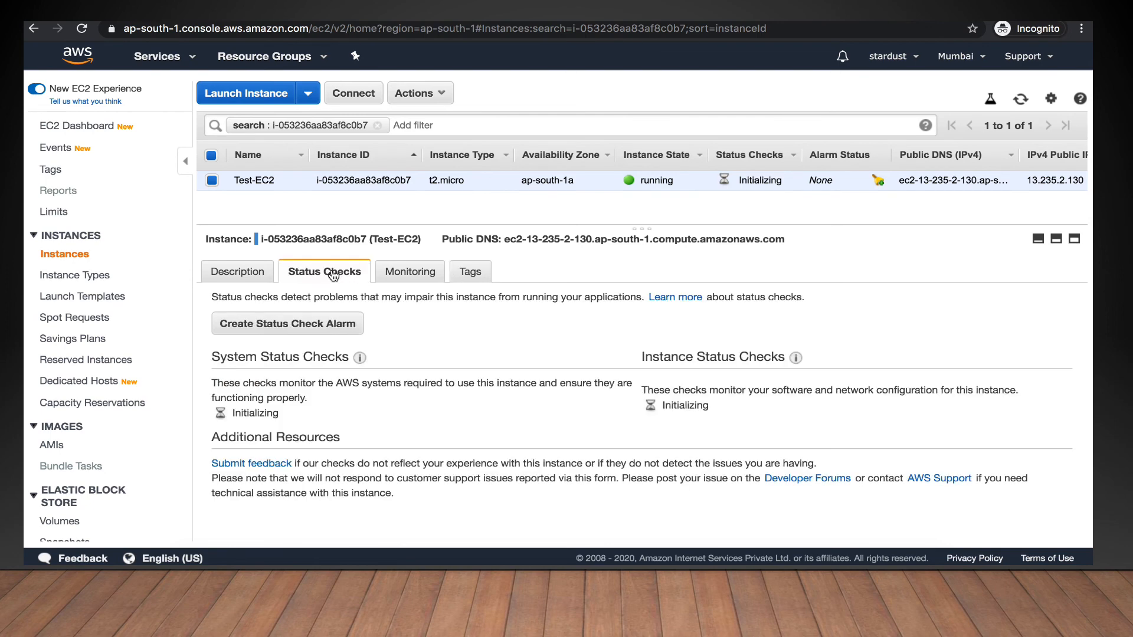
left_click(224, 277)
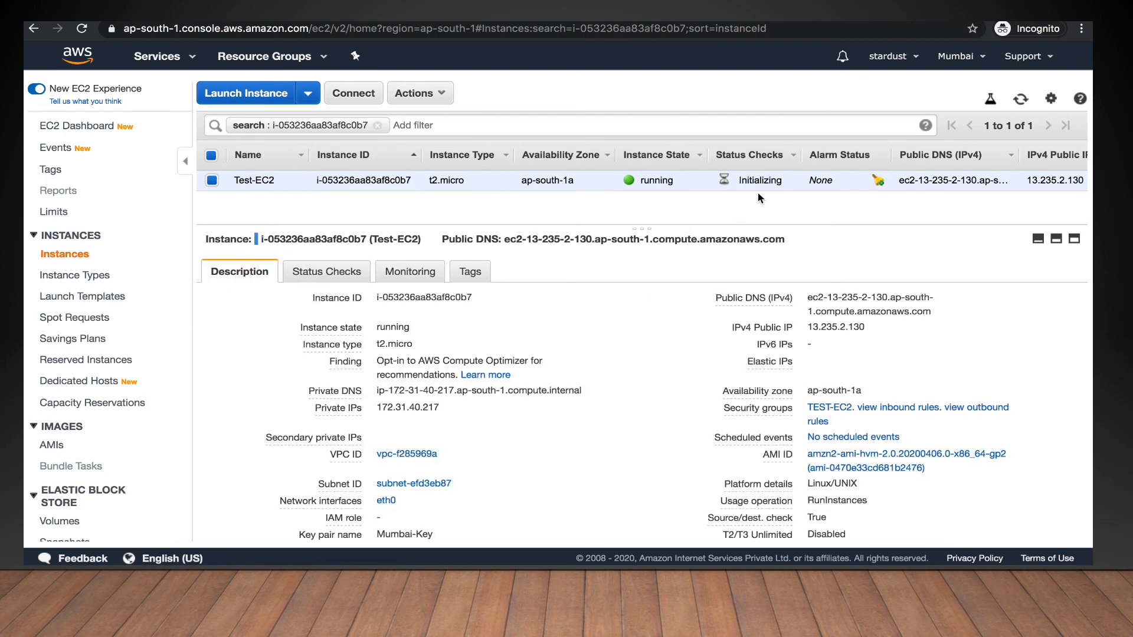
scroll(757, 192, "right", 10)
scroll(757, 192, "left", 10)
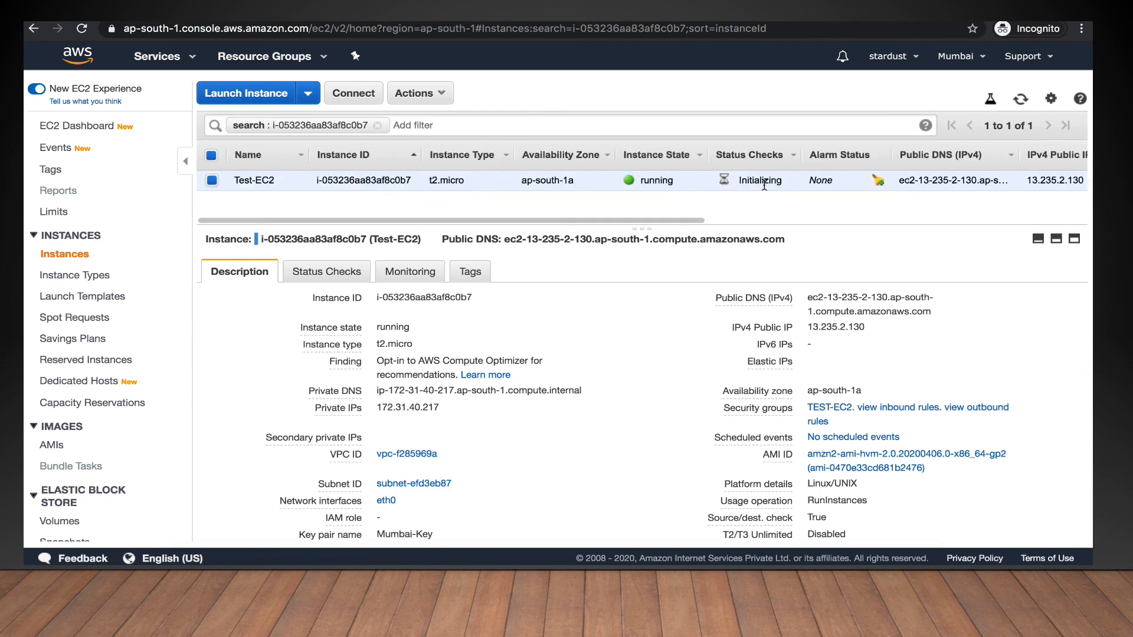
double_click(763, 183)
double_click(662, 181)
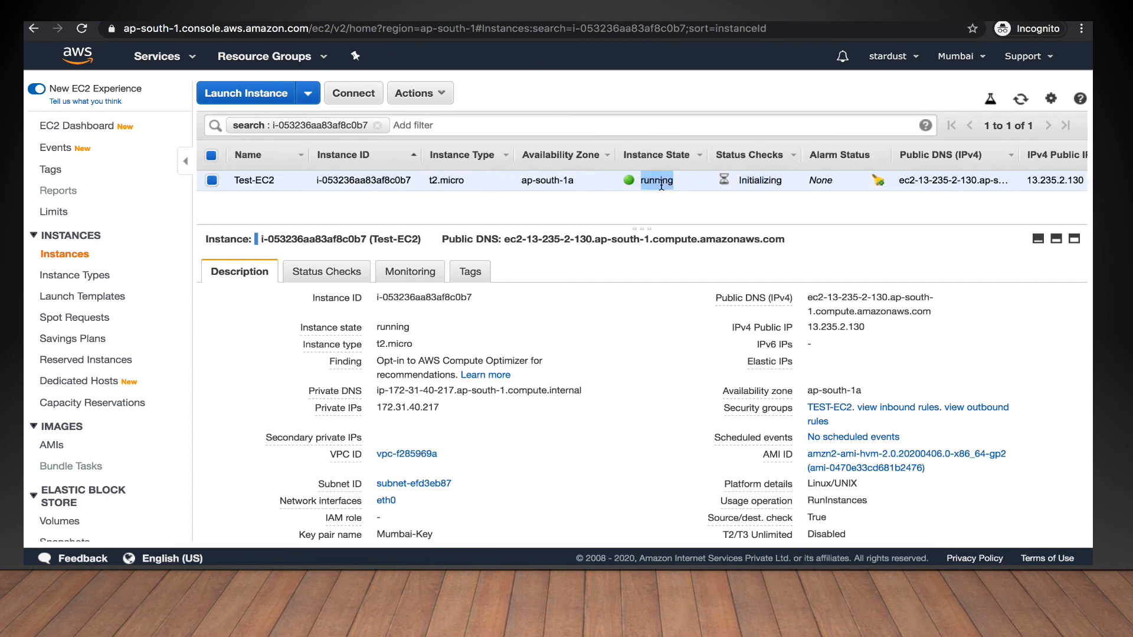
double_click(761, 180)
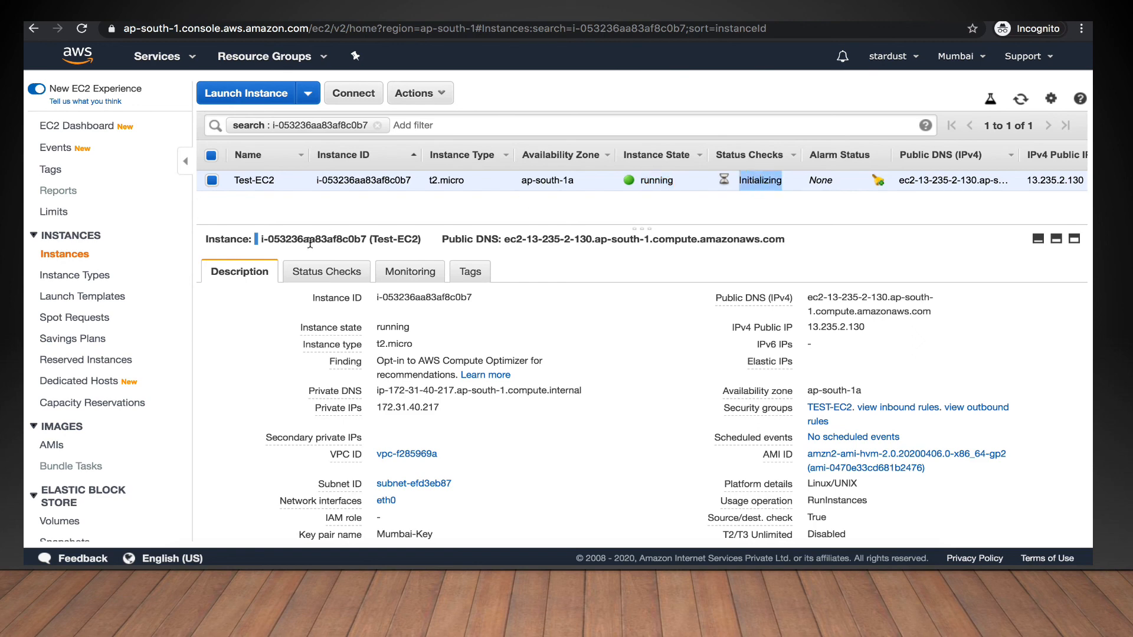
left_click(323, 271)
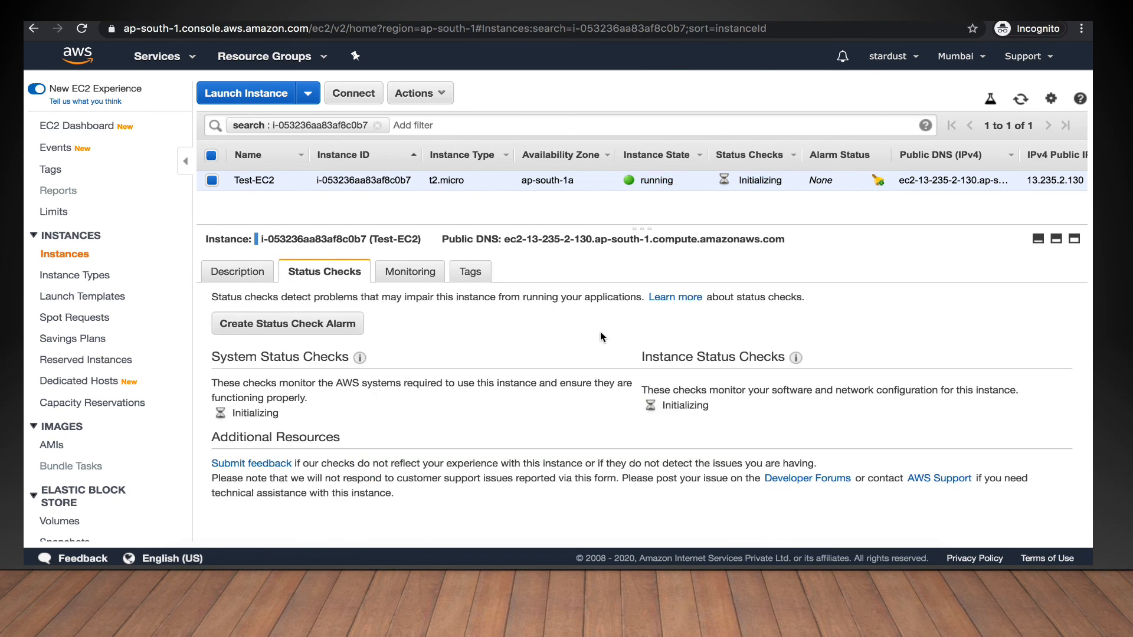